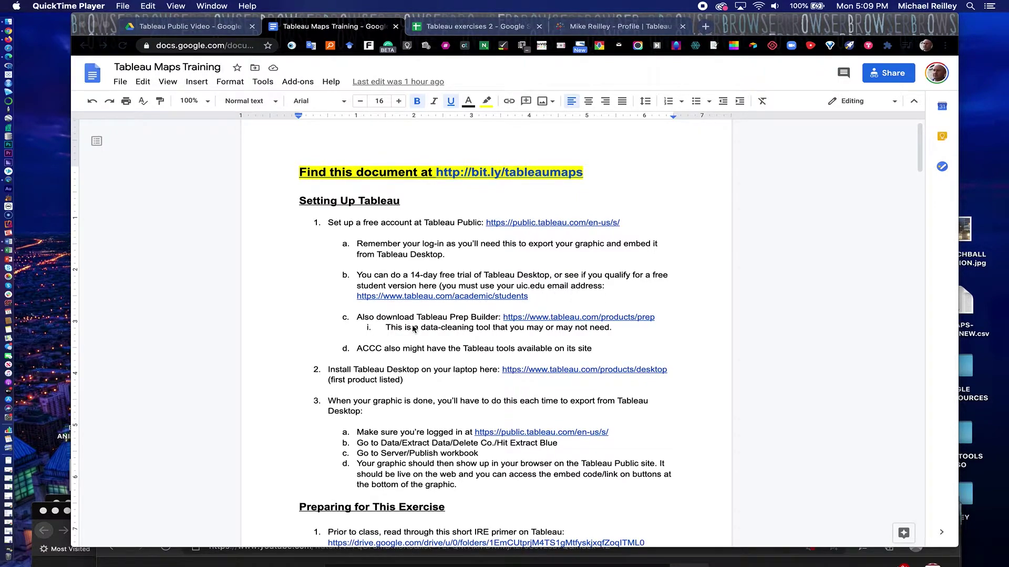
- Scroll the Tableau Maps Training document down to the Preparing for This Exercise section
{"action": "scroll", "coordinate": [409, 371], "scroll_direction": "down", "scroll_amount": 5}
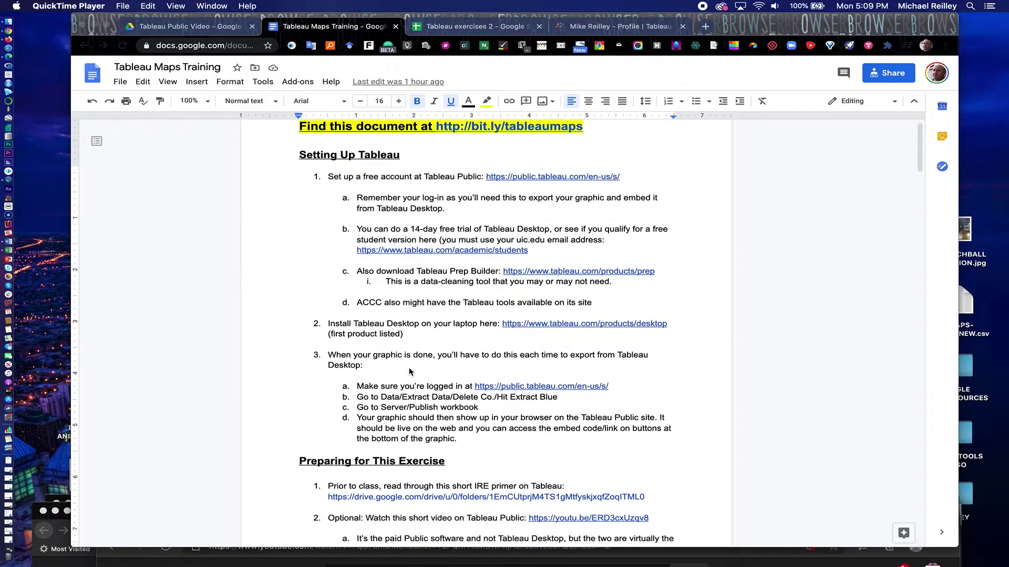
- Read In-Class Mapping Exercise steps 1–12, then switch to the Tableau exercises 2 spreadsheet
{"action": "scroll", "coordinate": [410, 371], "scroll_direction": "down", "scroll_amount": 2}
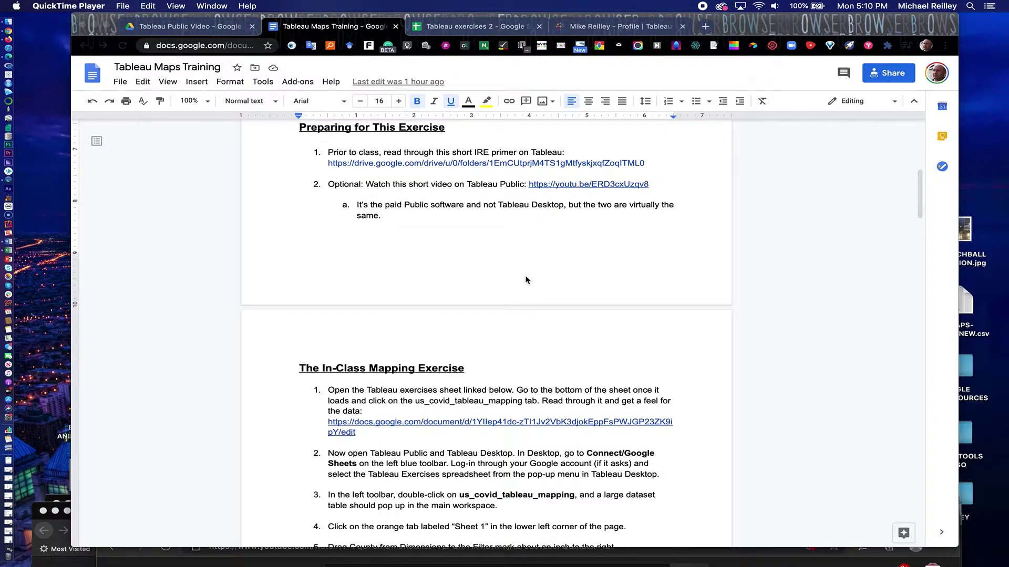
{"action": "scroll", "coordinate": [484, 384], "scroll_direction": "down", "scroll_amount": 5}
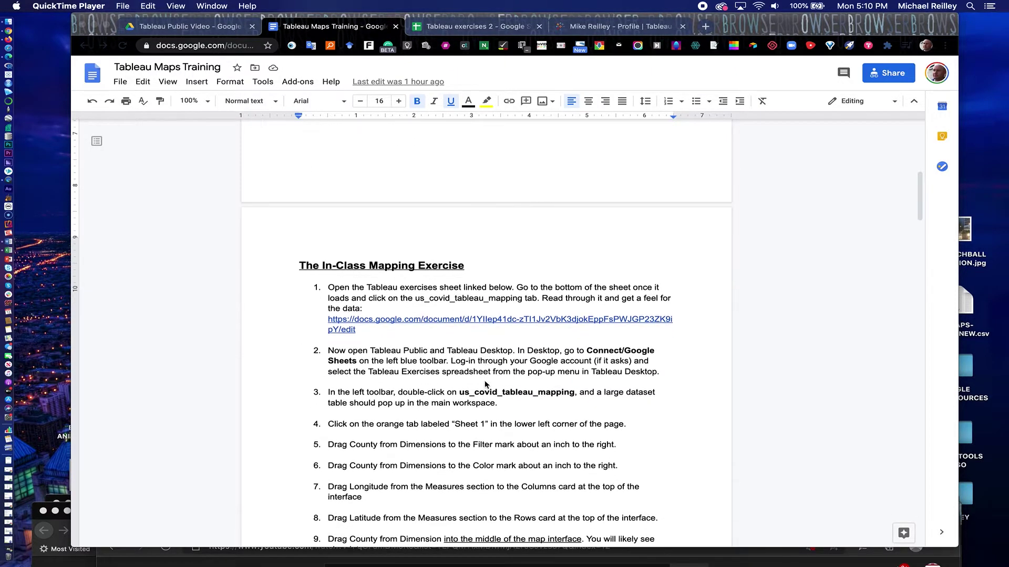
{"action": "scroll", "coordinate": [484, 382], "scroll_direction": "up", "scroll_amount": 1}
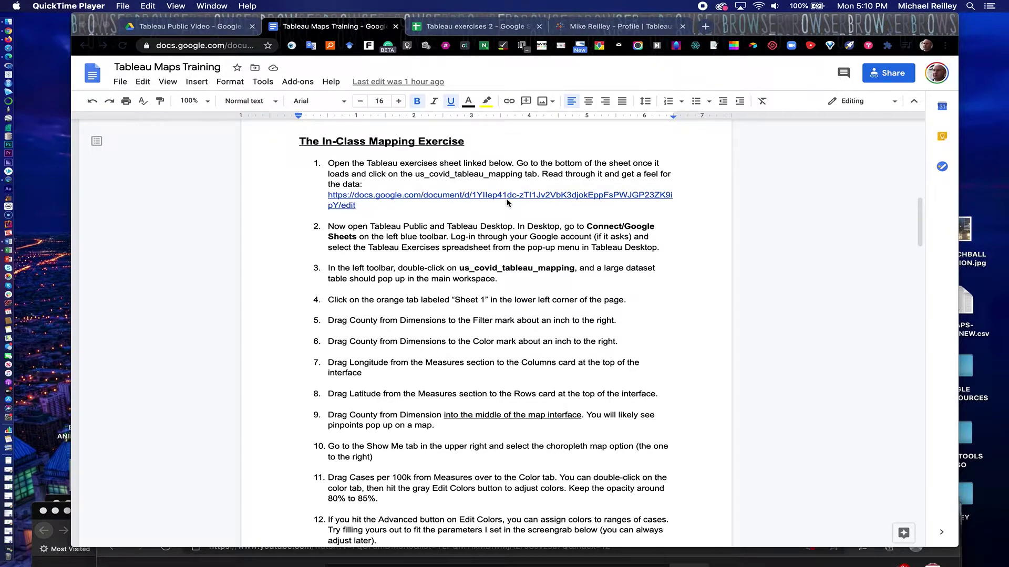
{"action": "left_click", "coordinate": [469, 29]}
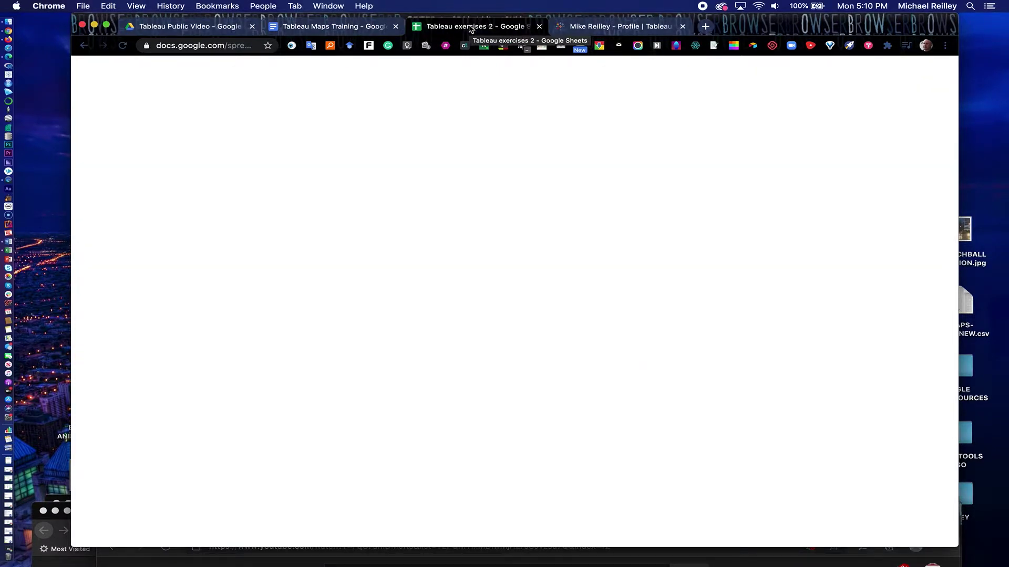
- Reload the blank Tableau exercises 2 page to show the us_covid_tableau_mapping county data
{"action": "left_click", "coordinate": [123, 46]}
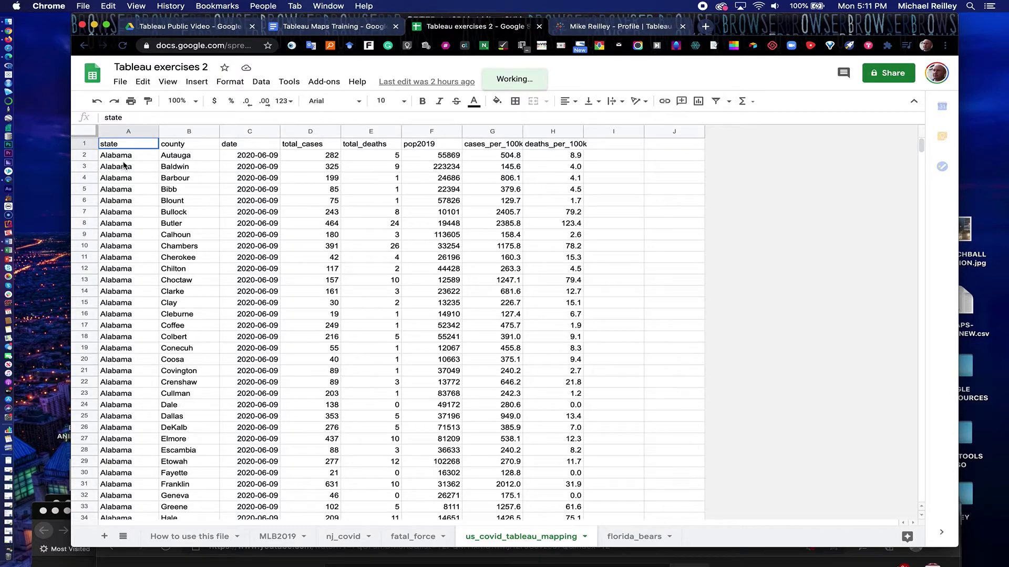
{"action": "left_click", "coordinate": [572, 201]}
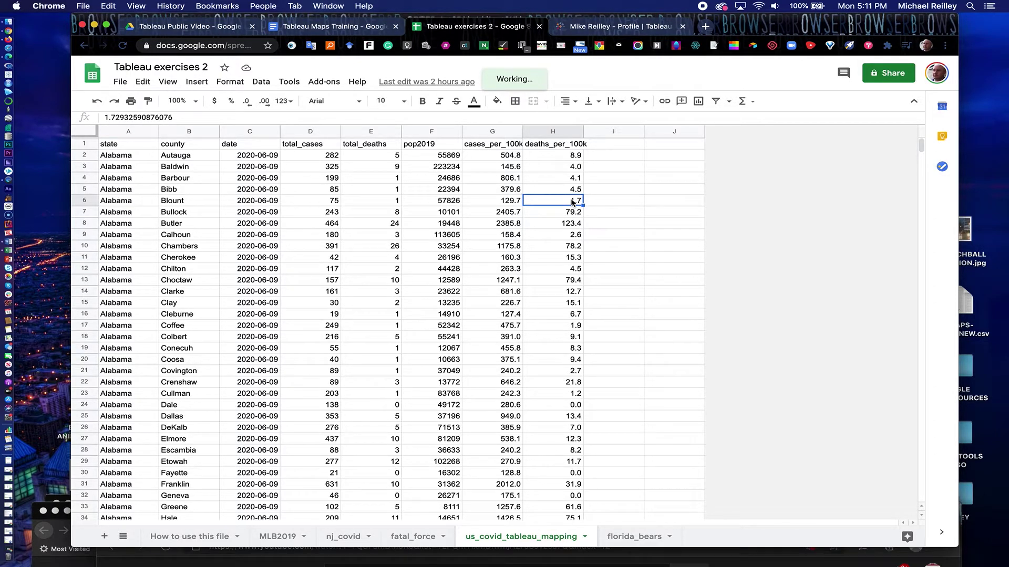
{"action": "key", "text": "super+Down"}
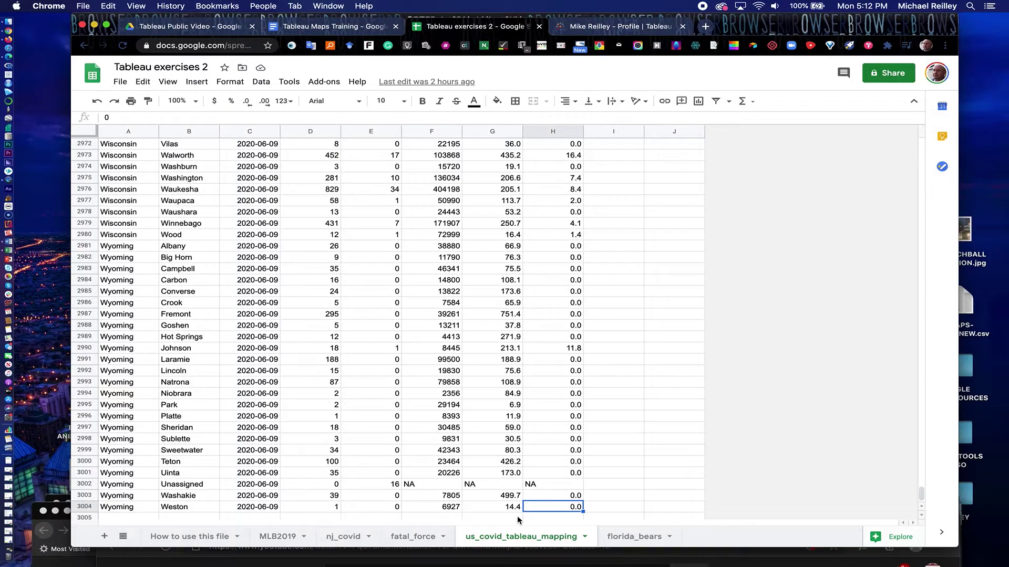
{"action": "key", "text": "super+Up"}
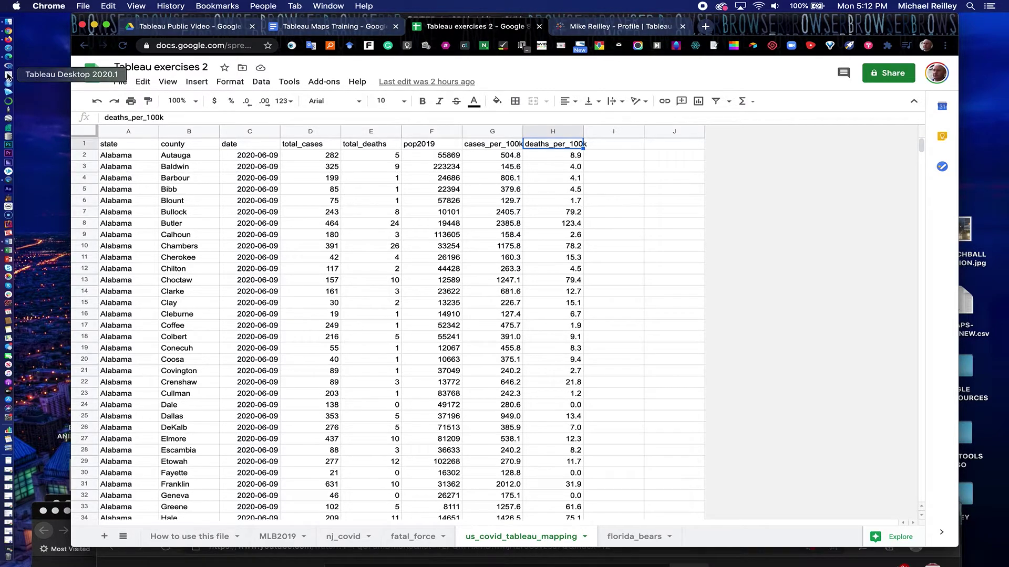
{"action": "left_click", "coordinate": [8, 75]}
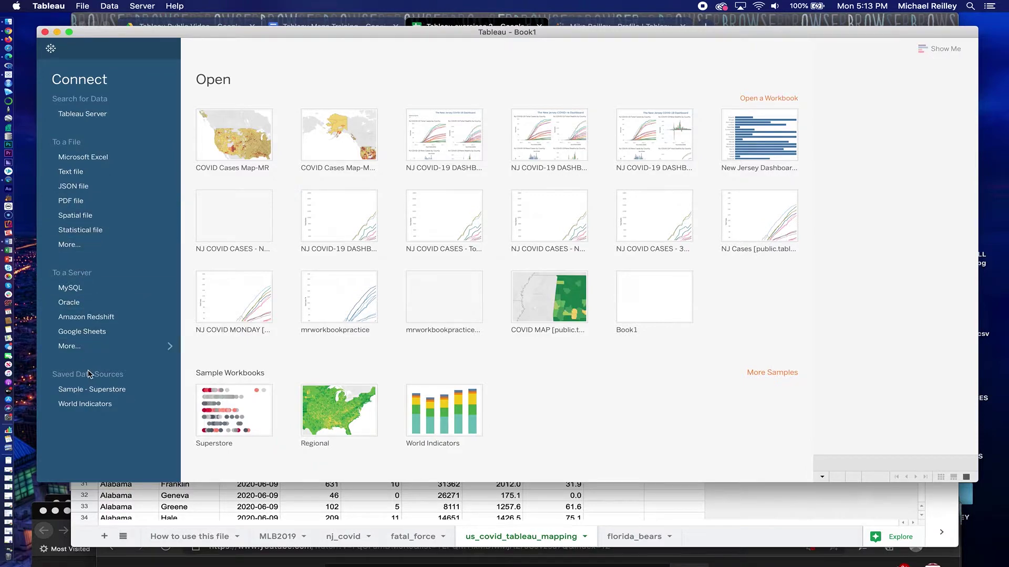
- Confirm under Server that Tableau is signed in to public.tableau.com, then return to the spreadsheet
{"action": "left_click", "coordinate": [141, 6]}
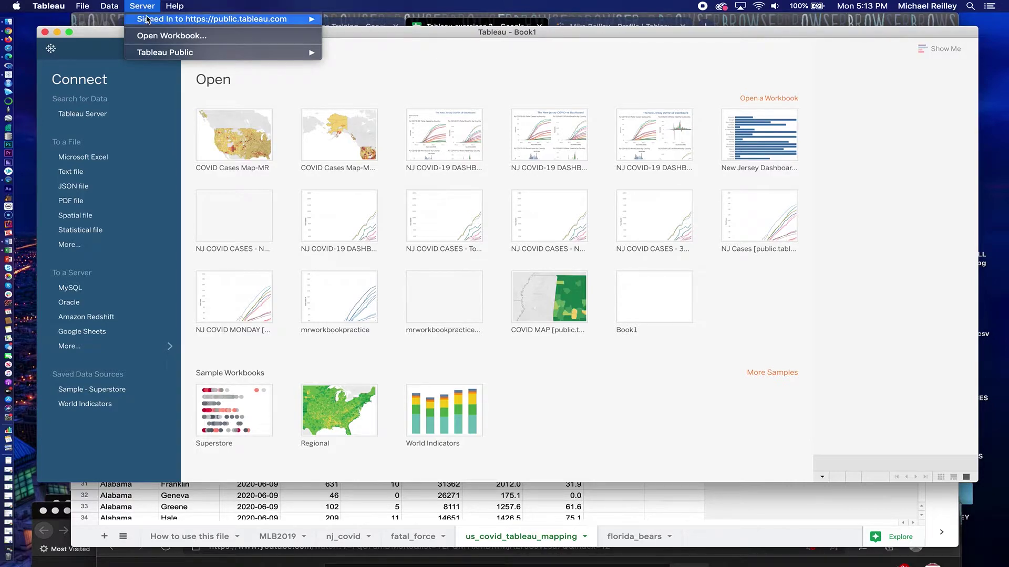
{"action": "mouse_move", "coordinate": [148, 20]}
{"action": "mouse_move", "coordinate": [82, 8]}
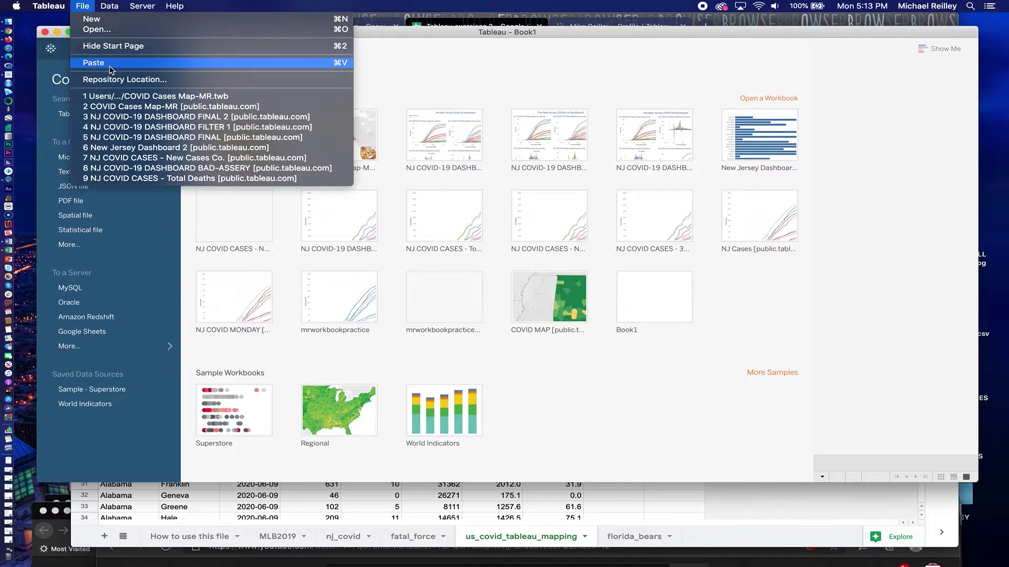
{"action": "left_click", "coordinate": [464, 35]}
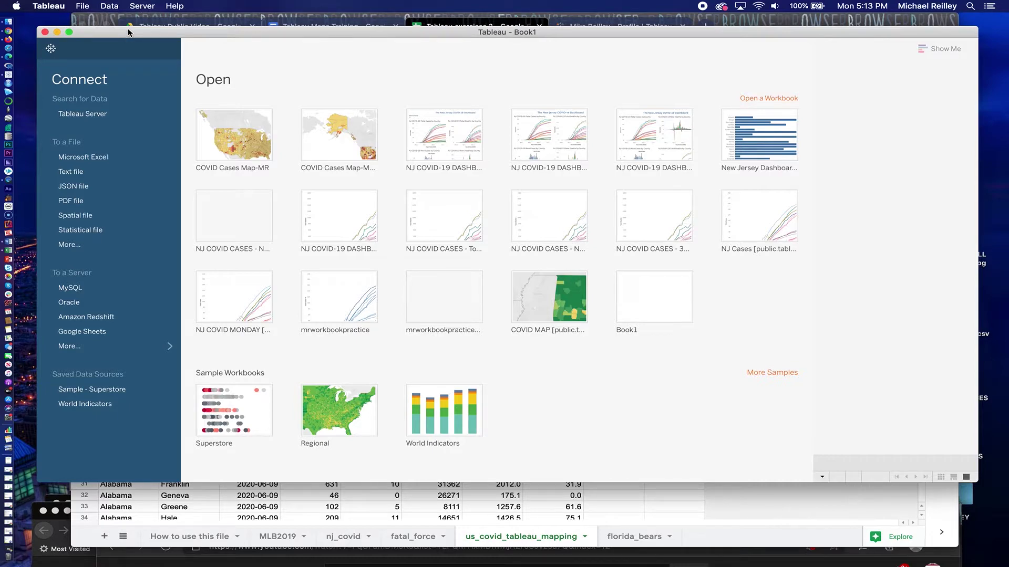
{"action": "left_click", "coordinate": [140, 6]}
{"action": "mouse_move", "coordinate": [144, 25]}
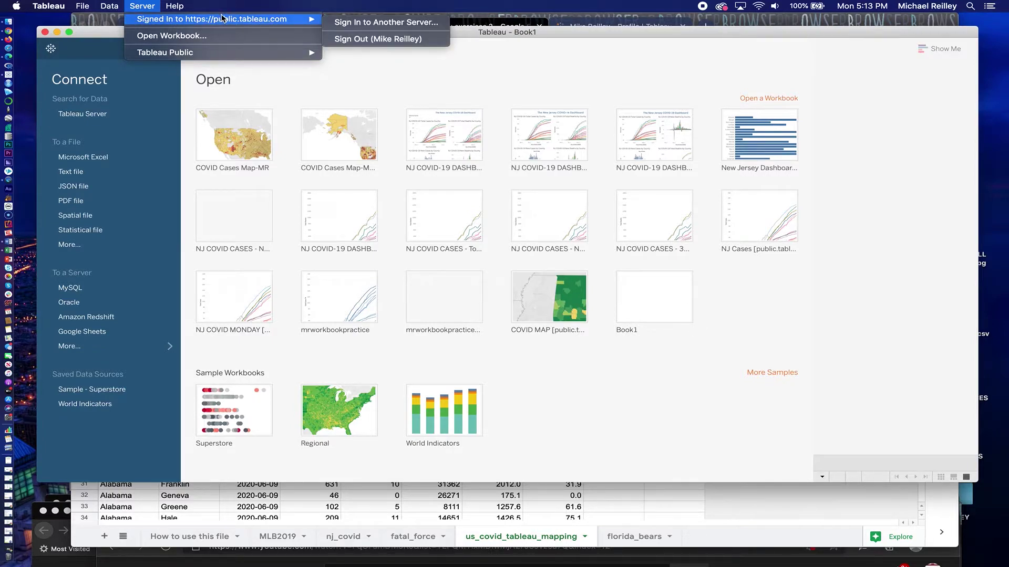
{"action": "left_click", "coordinate": [563, 29]}
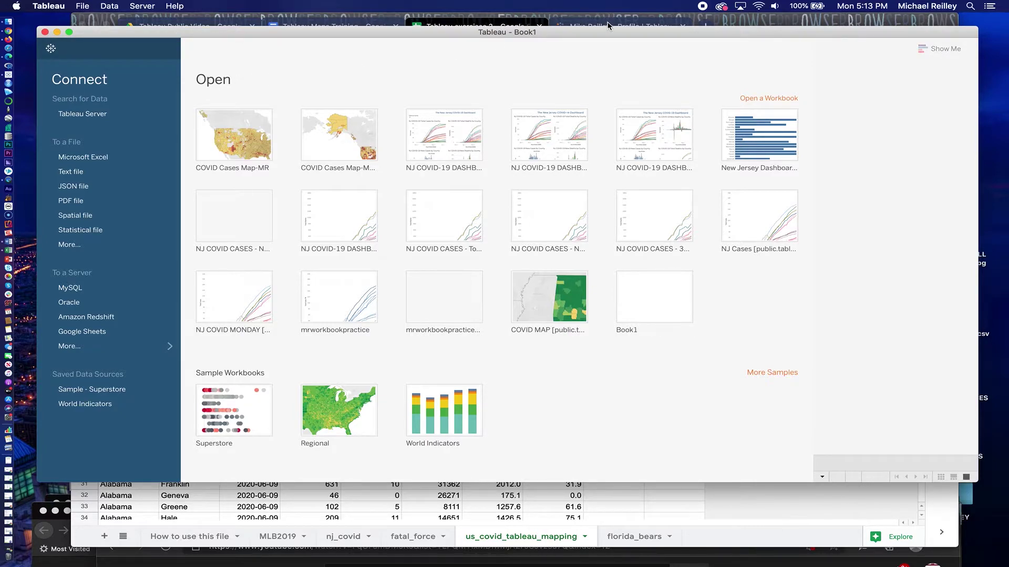
{"action": "left_click", "coordinate": [639, 20]}
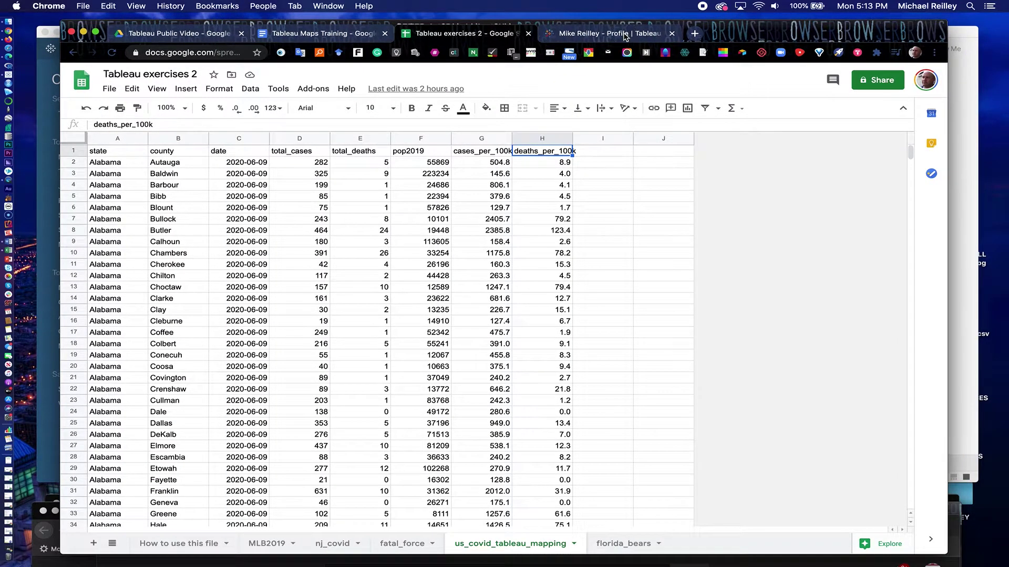
- Review the published COVID and New Jersey vizzes on the Tableau Public profile, then return to Tableau
{"action": "left_click", "coordinate": [621, 35]}
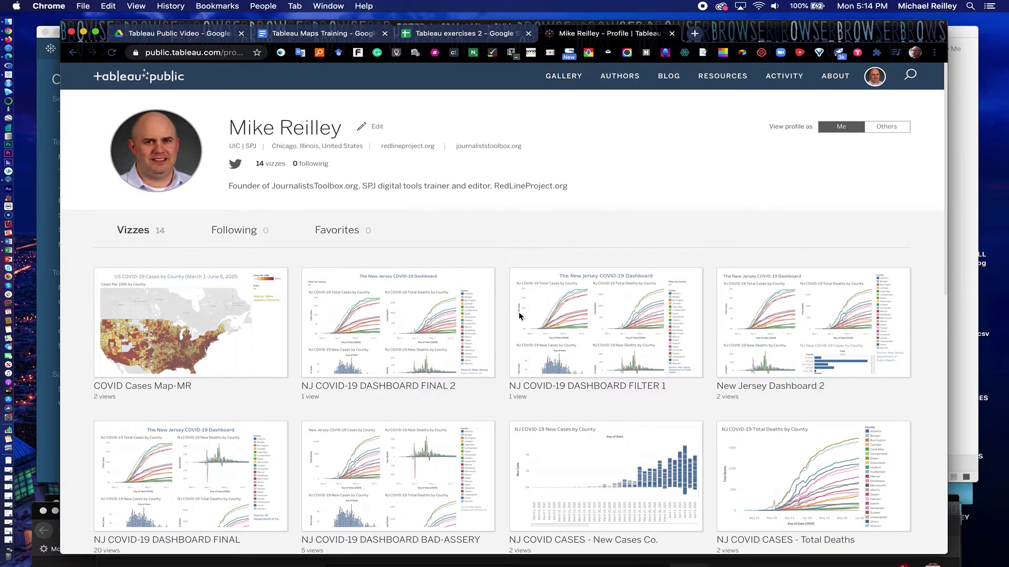
{"action": "left_click", "coordinate": [960, 151]}
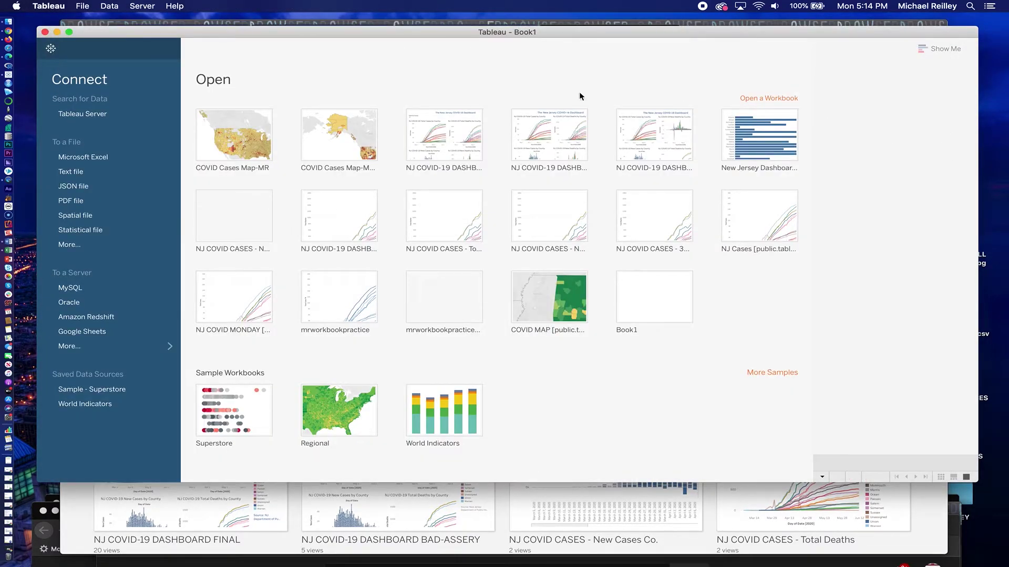
{"action": "left_click_drag", "start_coordinate": [320, 26], "coordinate": [316, 23]}
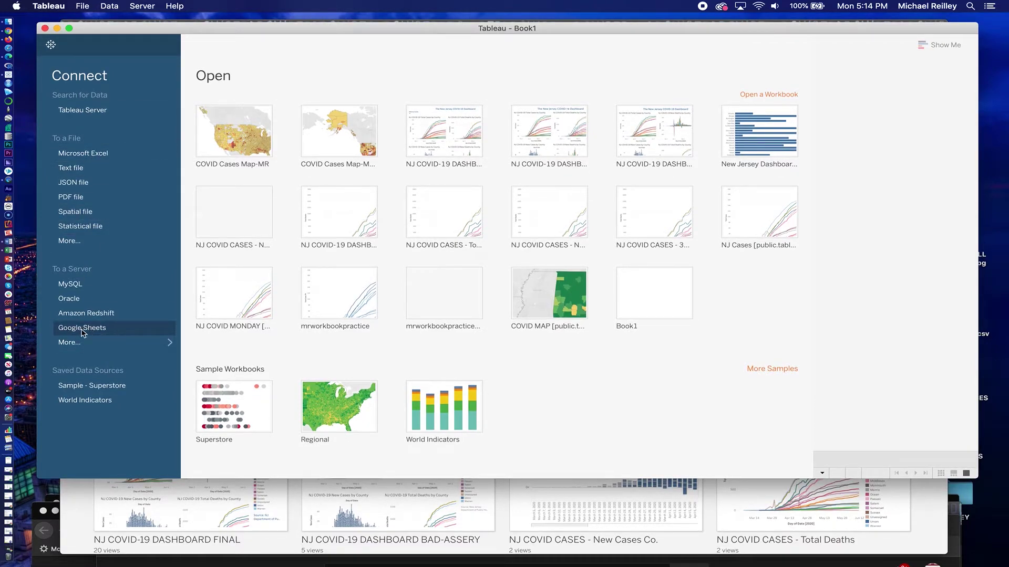
- Pick the Google account, allow Tableau Desktop Google Drive access, and close the authentication page
{"action": "key", "text": "super+Tab"}
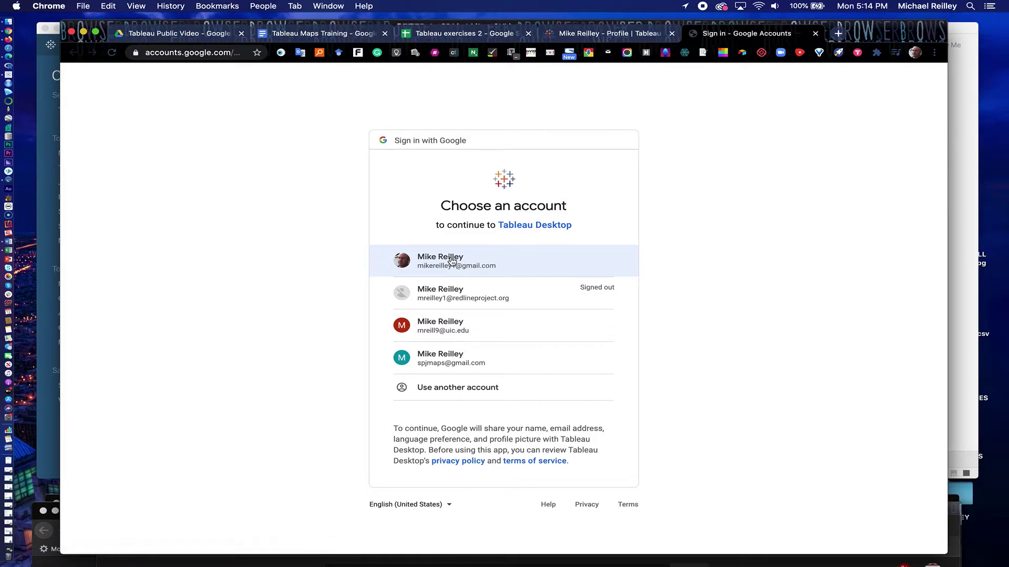
{"action": "left_click", "coordinate": [451, 260]}
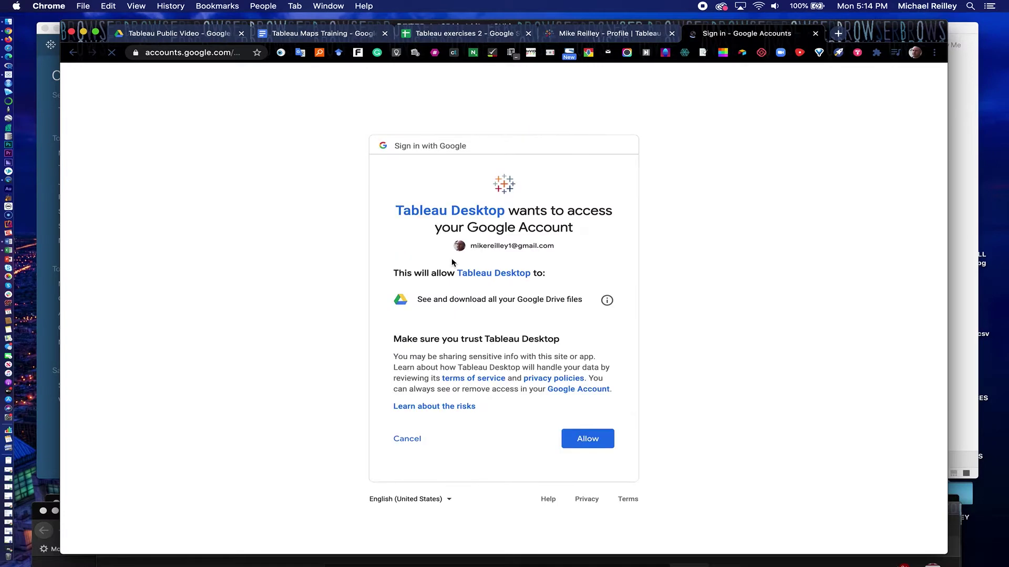
{"action": "left_click", "coordinate": [597, 442]}
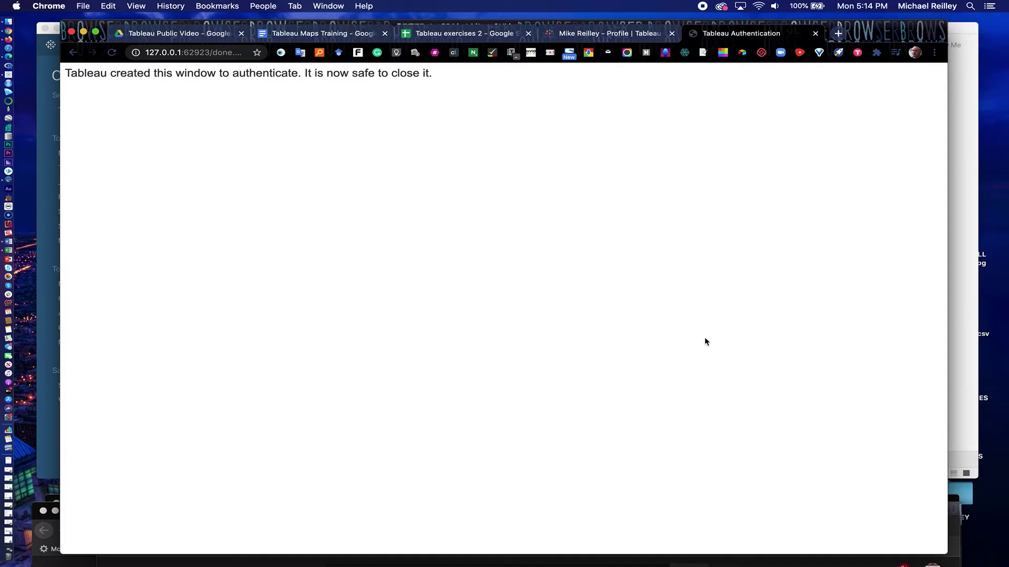
{"action": "left_click", "coordinate": [815, 35]}
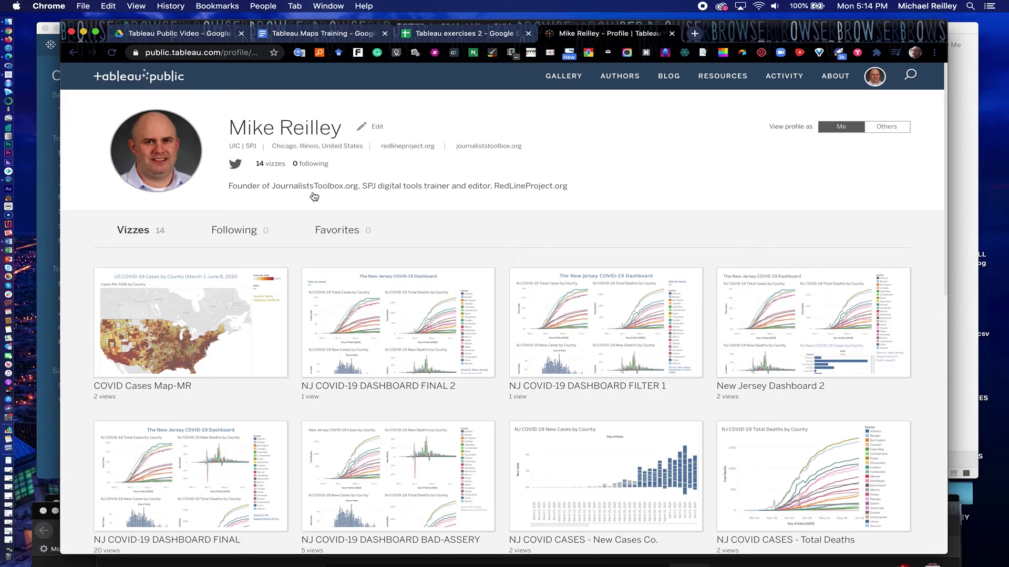
{"action": "left_click", "coordinate": [50, 223]}
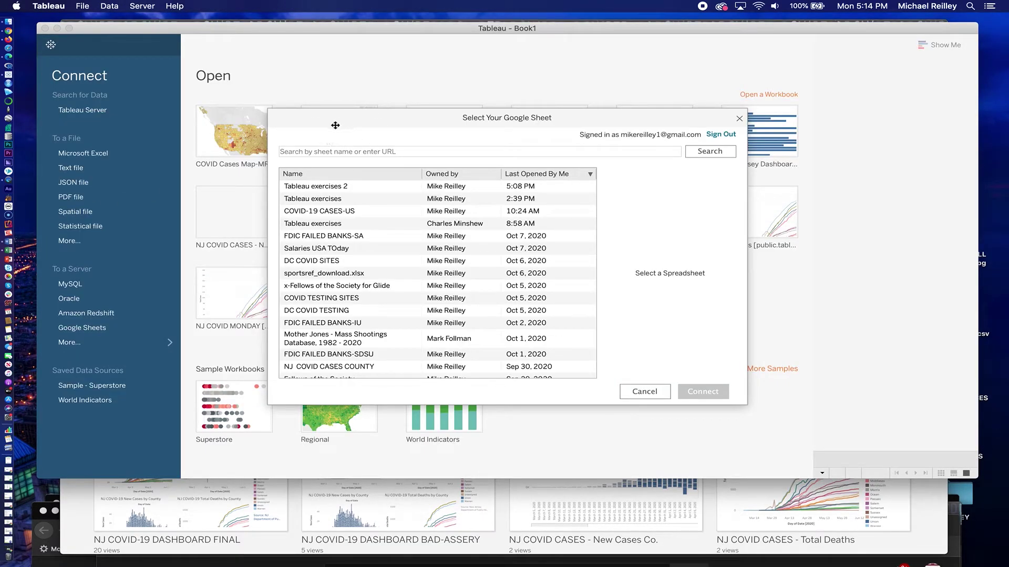
- Connect to Tableau exercises 2, add the us_covid_tableau_mapping table, and go to Sheet 1
{"action": "left_click", "coordinate": [323, 199]}
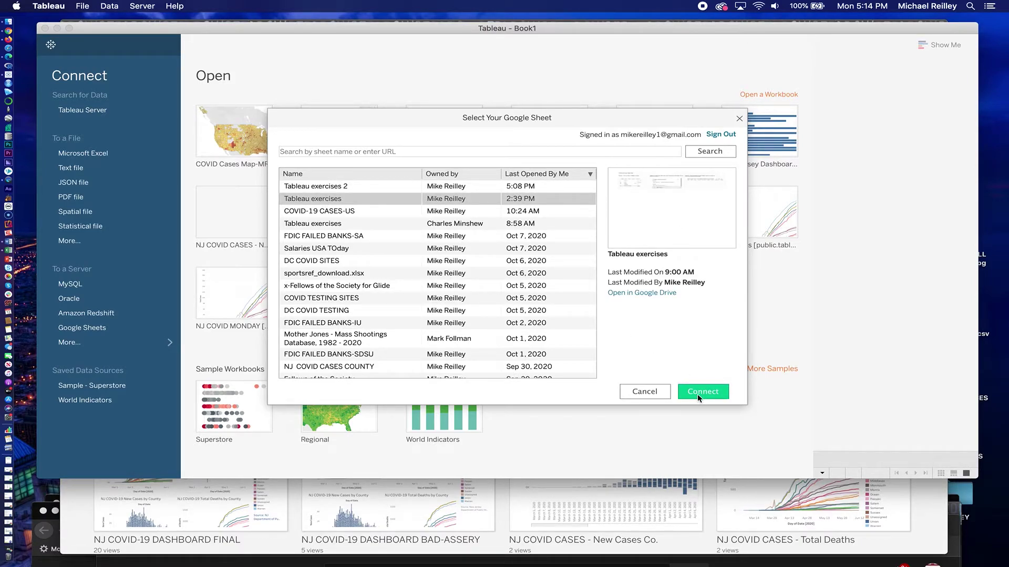
{"action": "left_click", "coordinate": [523, 188]}
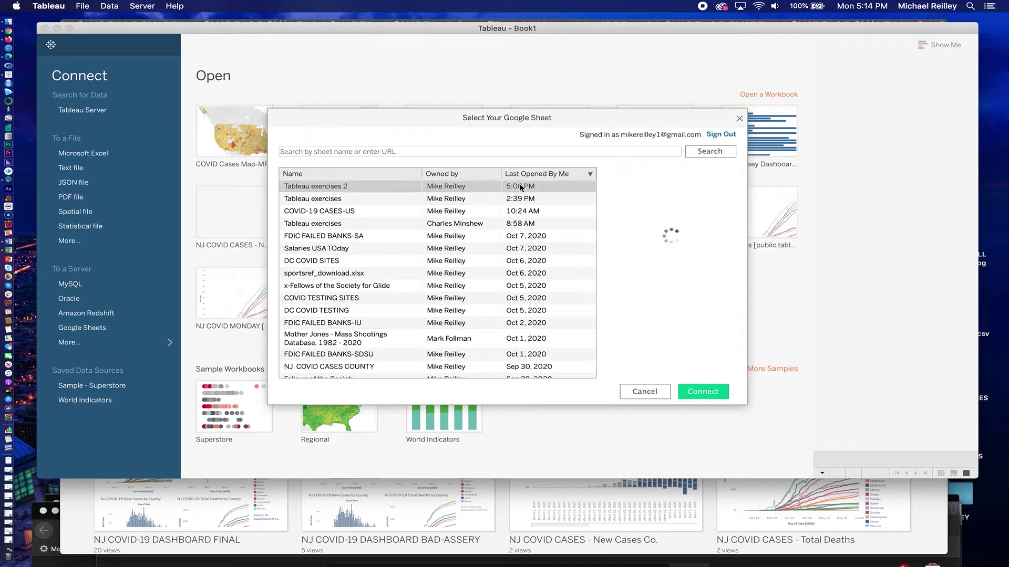
{"action": "left_click", "coordinate": [703, 394]}
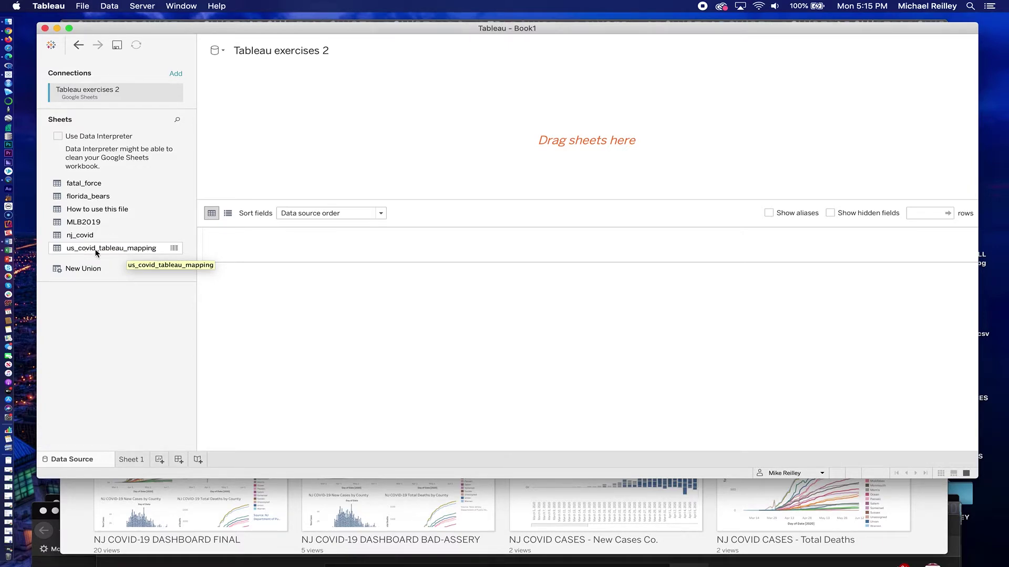
{"action": "double_click", "coordinate": [126, 249]}
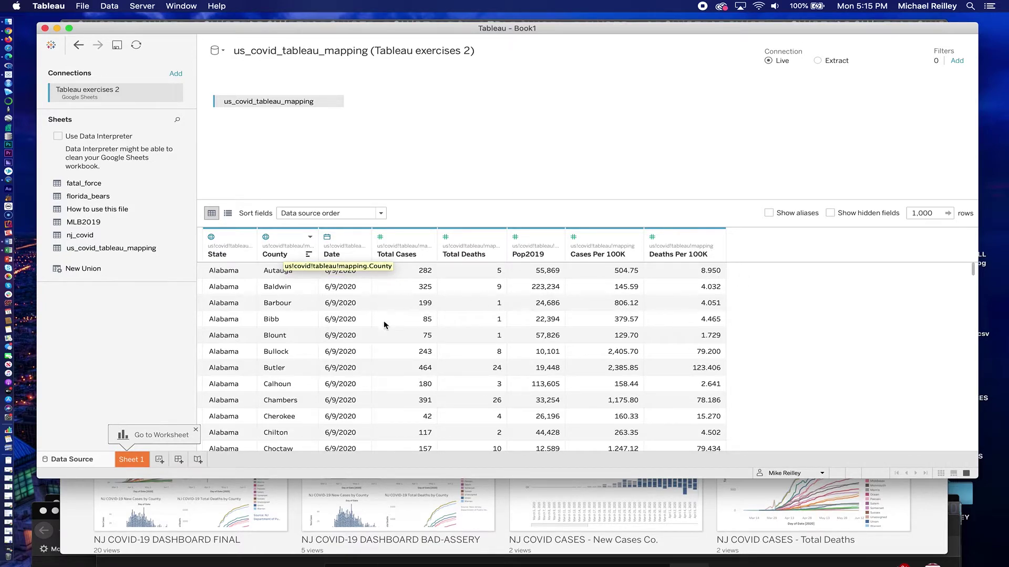
{"action": "left_click", "coordinate": [131, 460]}
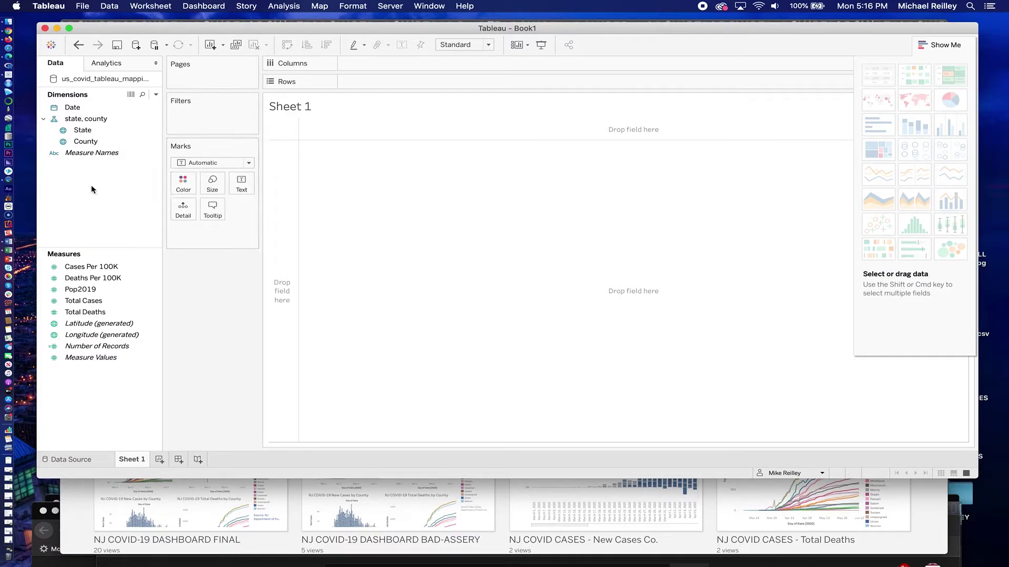
{"action": "left_click", "coordinate": [119, 291]}
{"action": "left_click", "coordinate": [111, 279]}
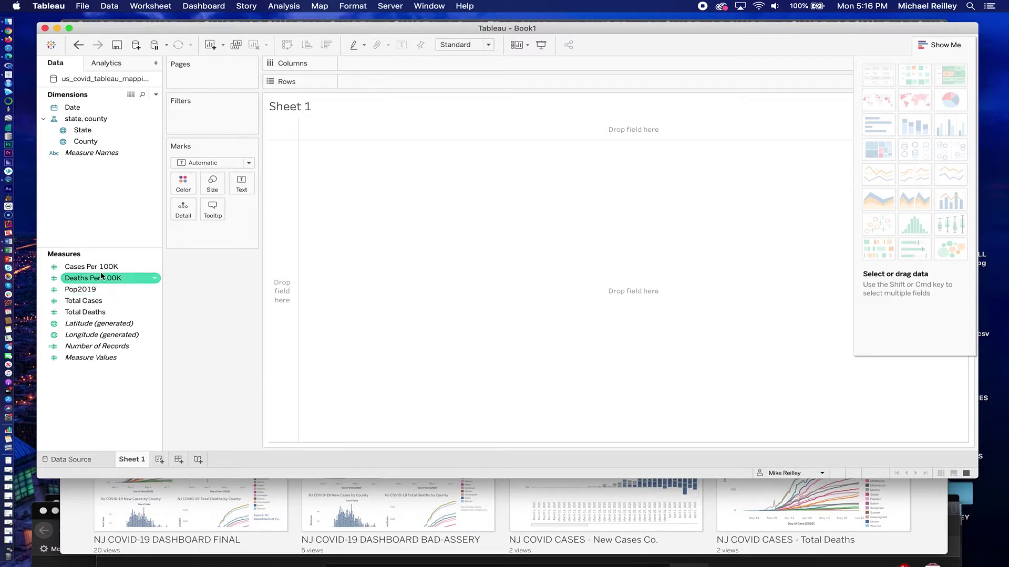
{"action": "left_click", "coordinate": [105, 269]}
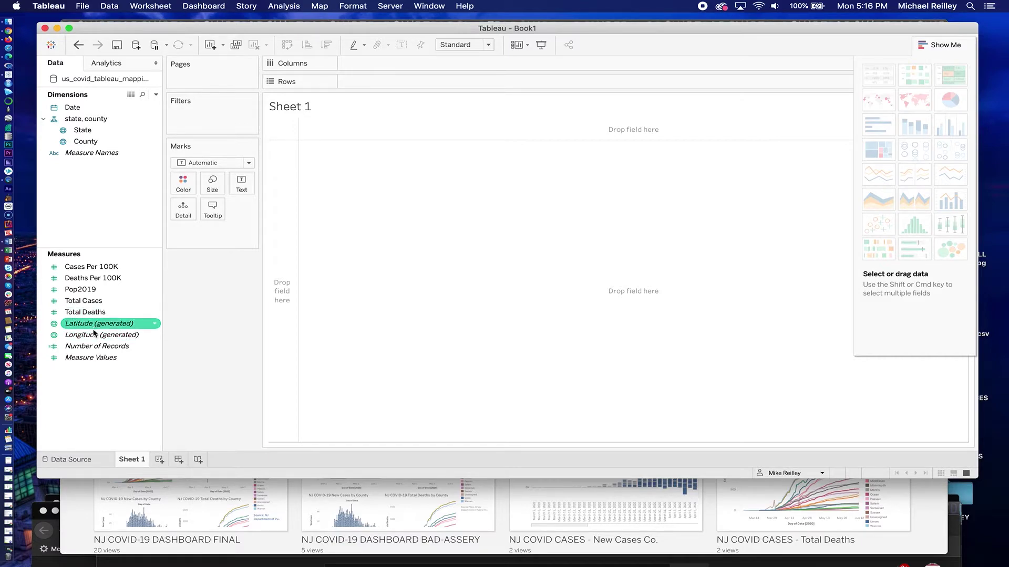
{"action": "mouse_move", "coordinate": [95, 339]}
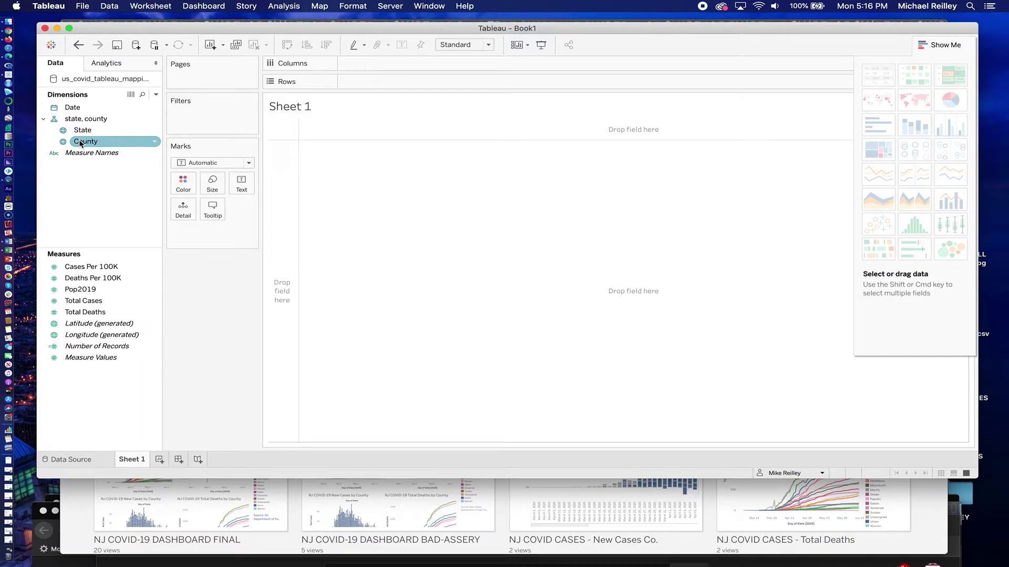
{"action": "left_click_drag", "start_coordinate": [81, 143], "coordinate": [183, 113]}
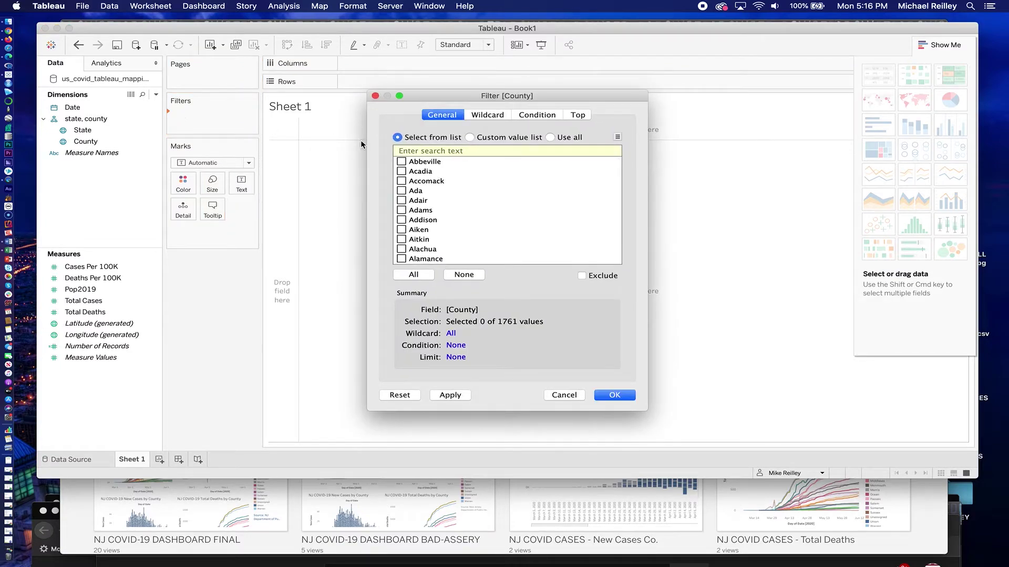
- Include all counties in the filter; put Longitude (generated) on Columns and Latitude (generated) on Rows
{"action": "left_click", "coordinate": [409, 275]}
{"action": "left_click", "coordinate": [613, 398]}
{"action": "left_click", "coordinate": [101, 283]}
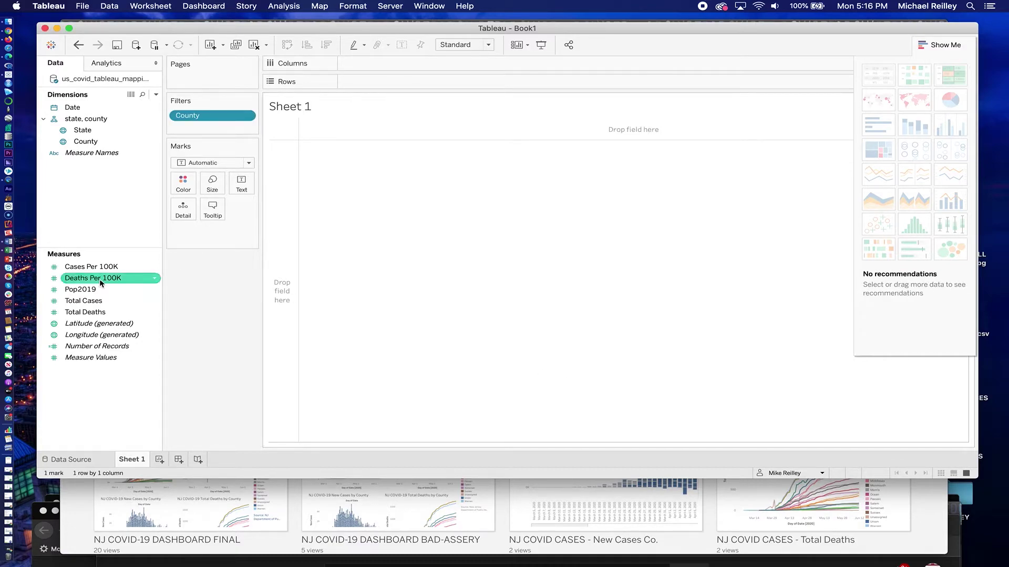
{"action": "left_click", "coordinate": [84, 301]}
{"action": "left_click", "coordinate": [91, 336]}
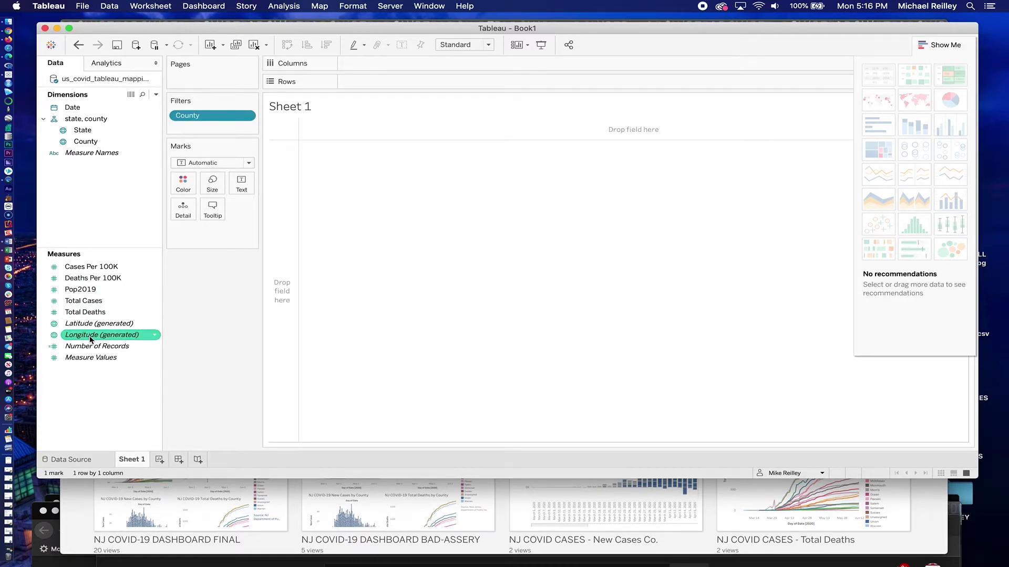
{"action": "mouse_move", "coordinate": [91, 339]}
{"action": "left_mouse_down"}
{"action": "mouse_move", "coordinate": [277, 219]}
{"action": "mouse_move", "coordinate": [405, 87]}
{"action": "mouse_move", "coordinate": [395, 65]}
{"action": "left_mouse_up"}
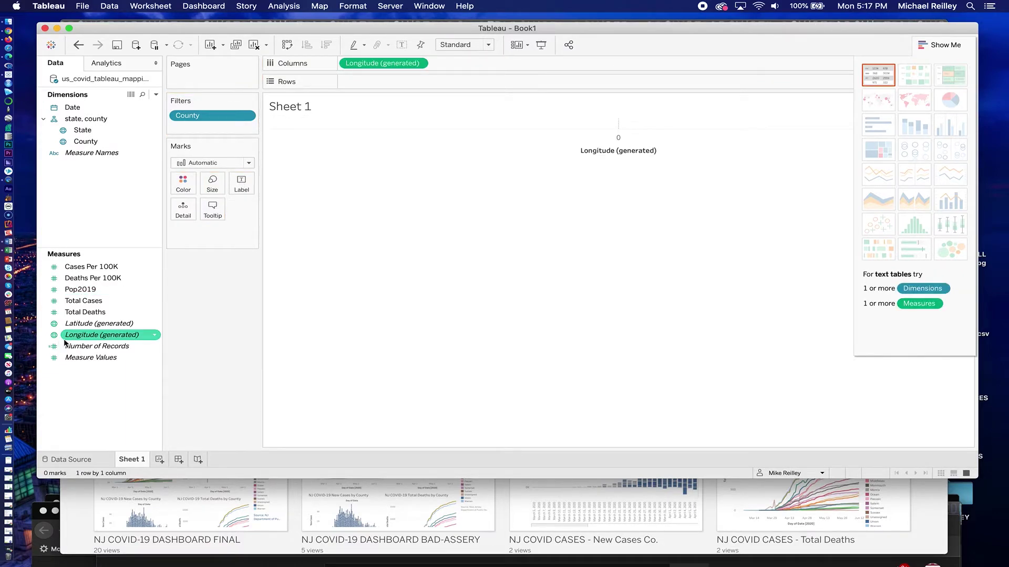
{"action": "left_click_drag", "start_coordinate": [79, 324], "coordinate": [360, 85]}
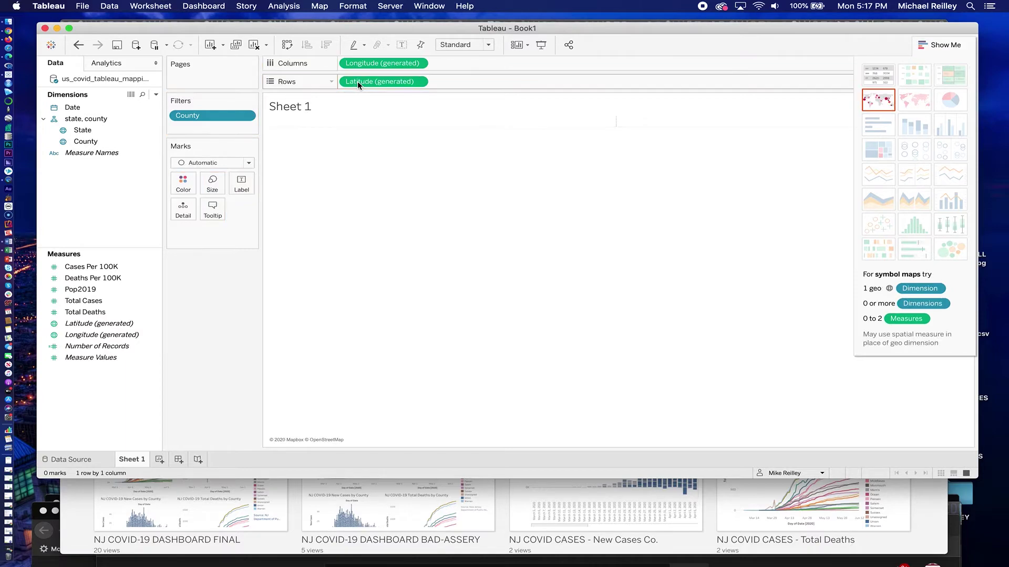
{"action": "left_click", "coordinate": [85, 141]}
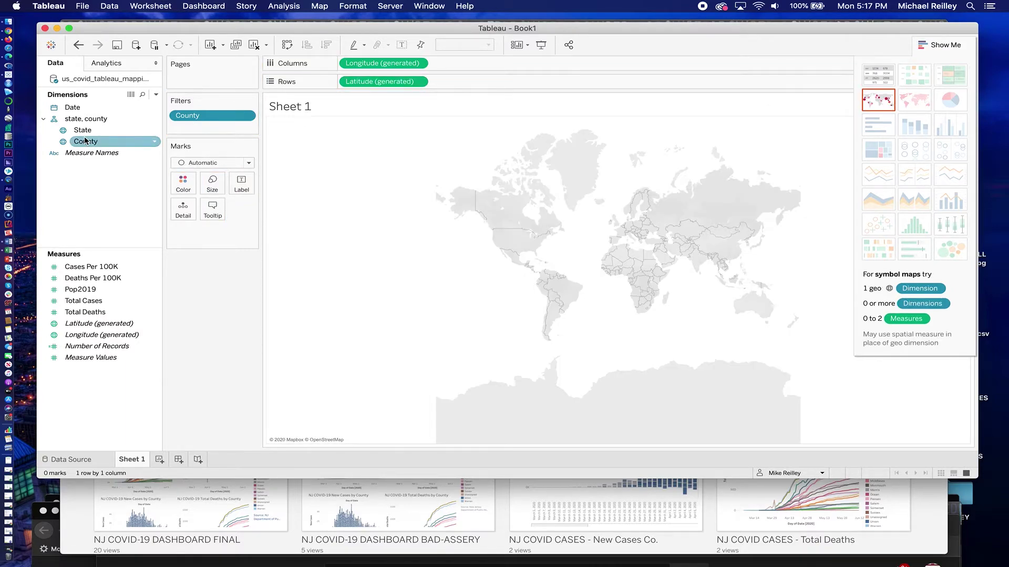
- Put County on the Color card and in the view to plot 2956 county points
{"action": "left_click_drag", "start_coordinate": [85, 141], "coordinate": [179, 183]}
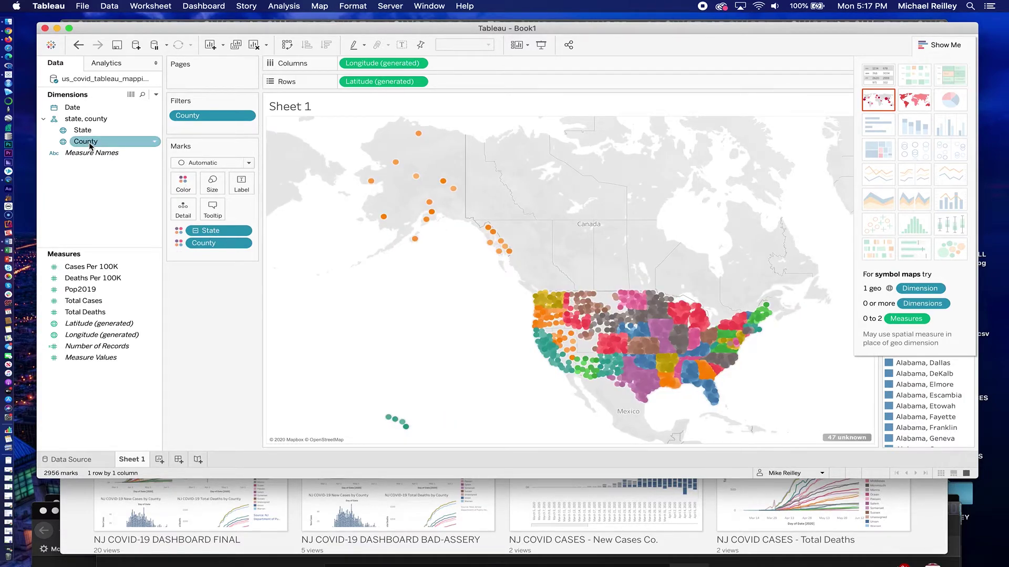
{"action": "left_click_drag", "start_coordinate": [90, 145], "coordinate": [707, 175]}
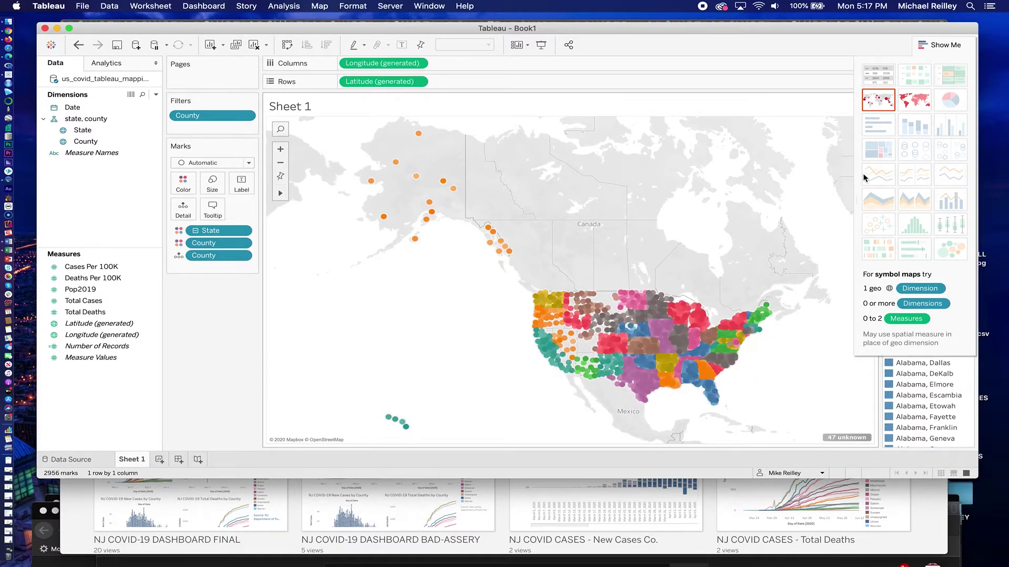
- Switch to the filled county map and drag Cases Per 100K onto Color
{"action": "left_click", "coordinate": [915, 103]}
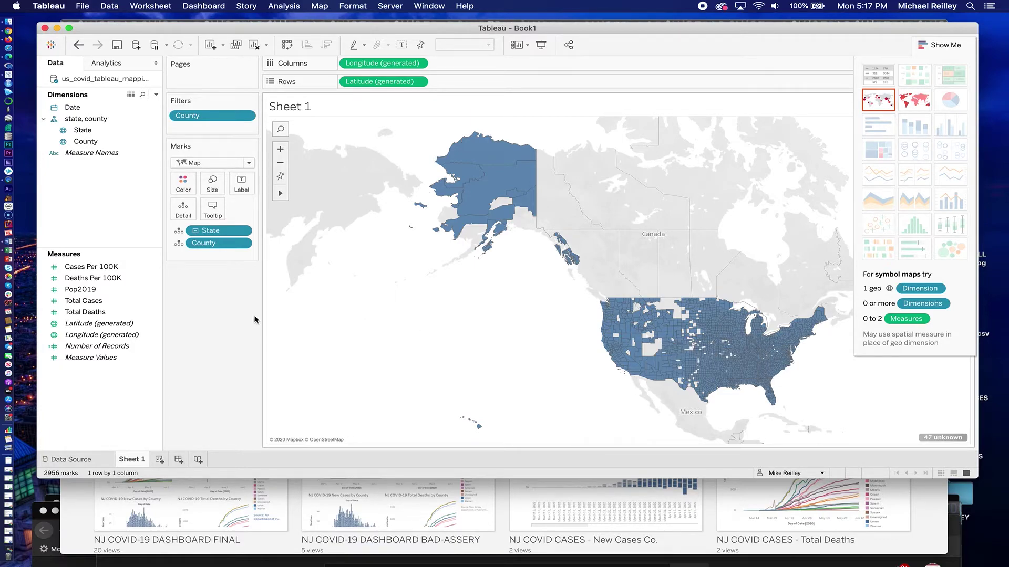
{"action": "left_click", "coordinate": [93, 290]}
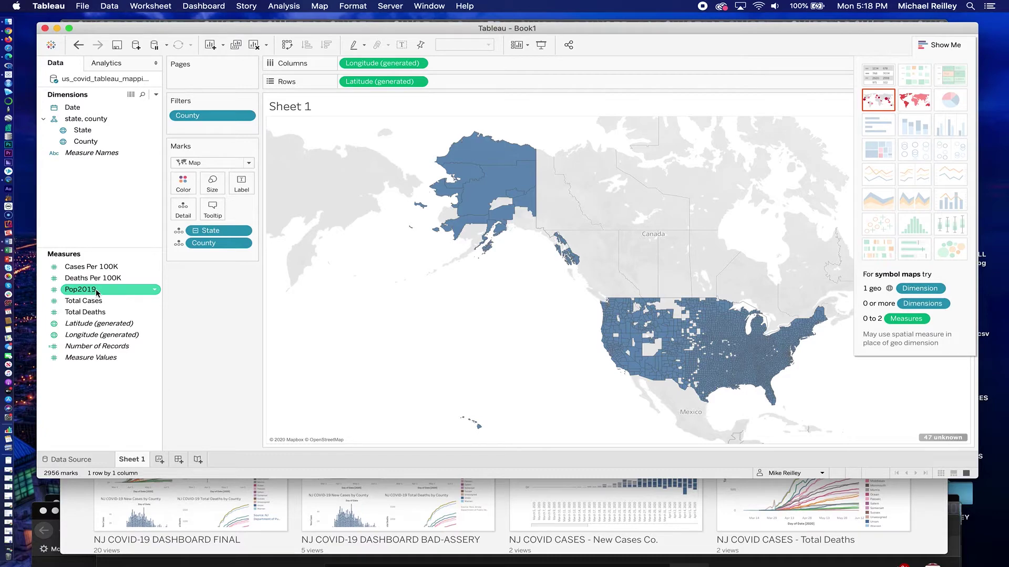
{"action": "left_click", "coordinate": [96, 268]}
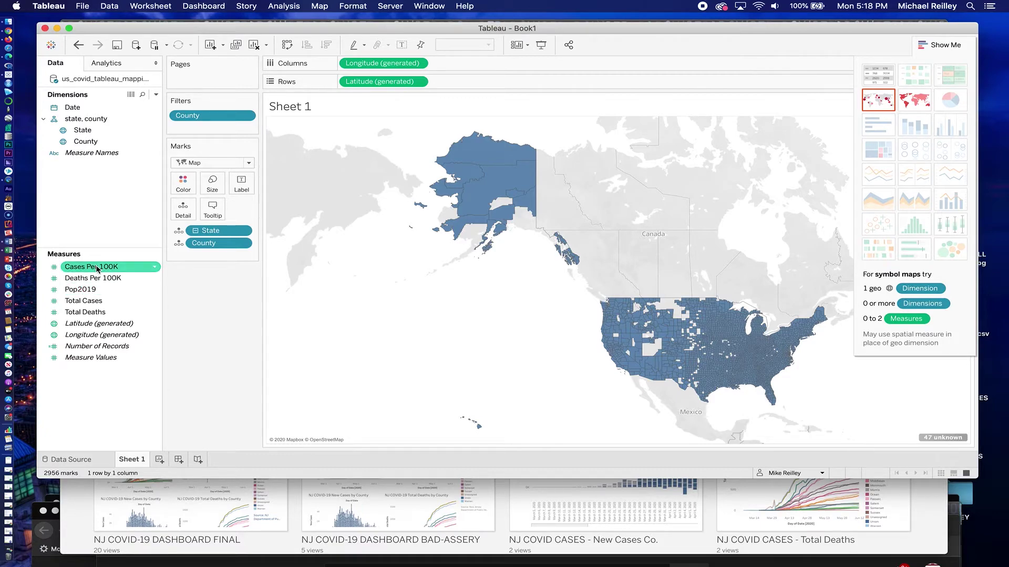
{"action": "left_click", "coordinate": [97, 274]}
{"action": "left_click", "coordinate": [97, 266]}
{"action": "key", "text": "Down"}
{"action": "key", "text": "Down"}
{"action": "key", "text": "Up"}
{"action": "key", "text": "Up"}
{"action": "left_click", "coordinate": [82, 271]}
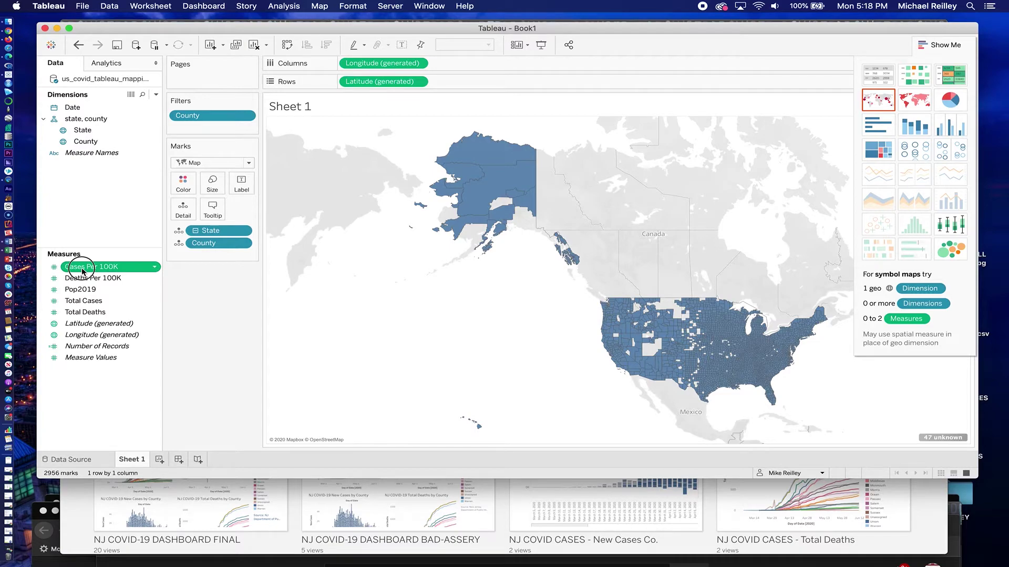
{"action": "left_click_drag", "start_coordinate": [82, 271], "coordinate": [190, 191]}
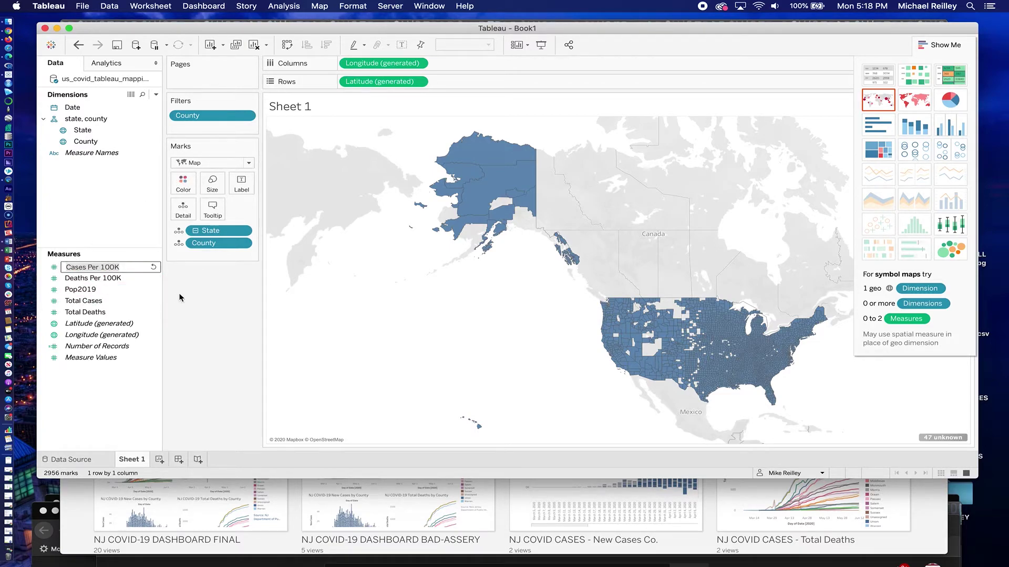
{"action": "left_click_drag", "start_coordinate": [86, 269], "coordinate": [179, 185]}
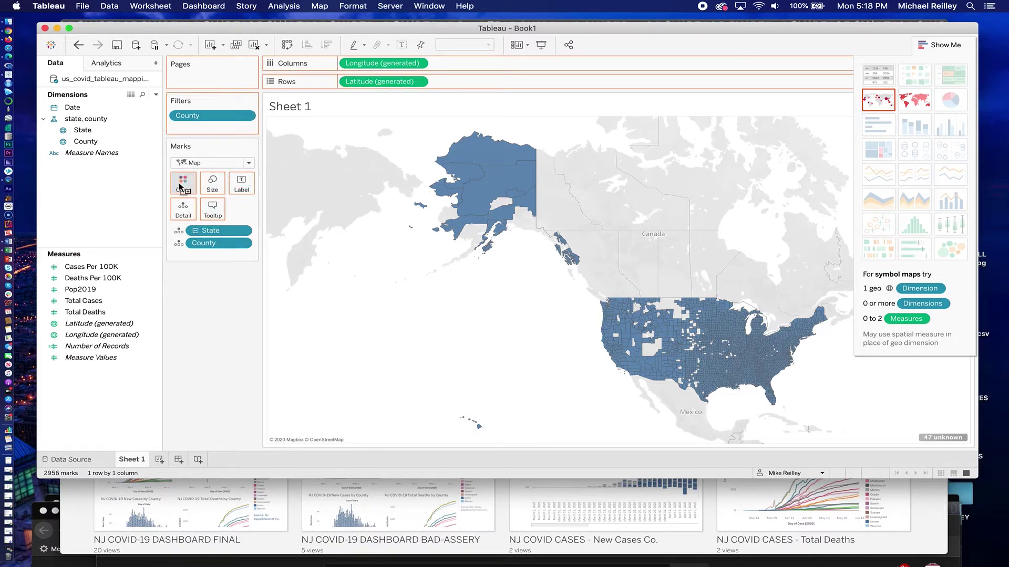
- Colour the county map by SUM(Cases Per 100K), giving graded green shading across 2956 counties
{"action": "left_click_drag", "start_coordinate": [179, 186], "coordinate": [179, 186]}
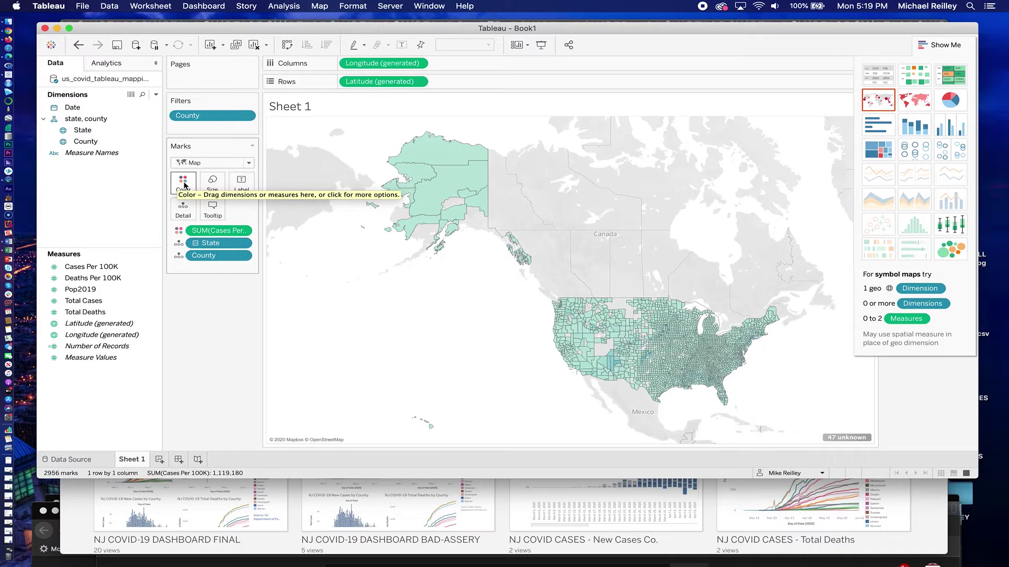
- Find step 12's Edit Colors example (Orange-Gold, 5 steps, 0–350) in the Tableau Maps Training doc
{"action": "left_click", "coordinate": [717, 522]}
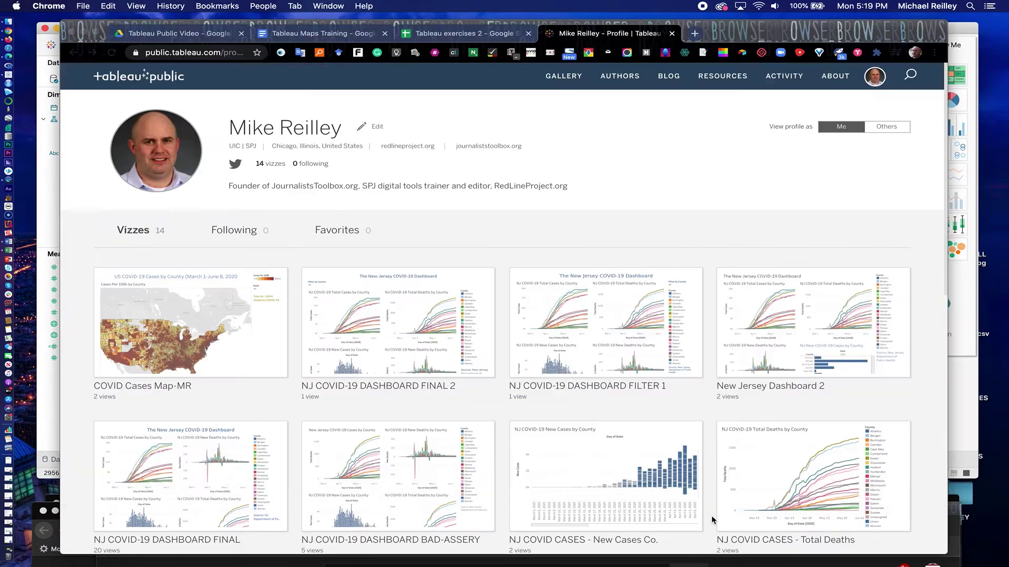
{"action": "left_click", "coordinate": [331, 37]}
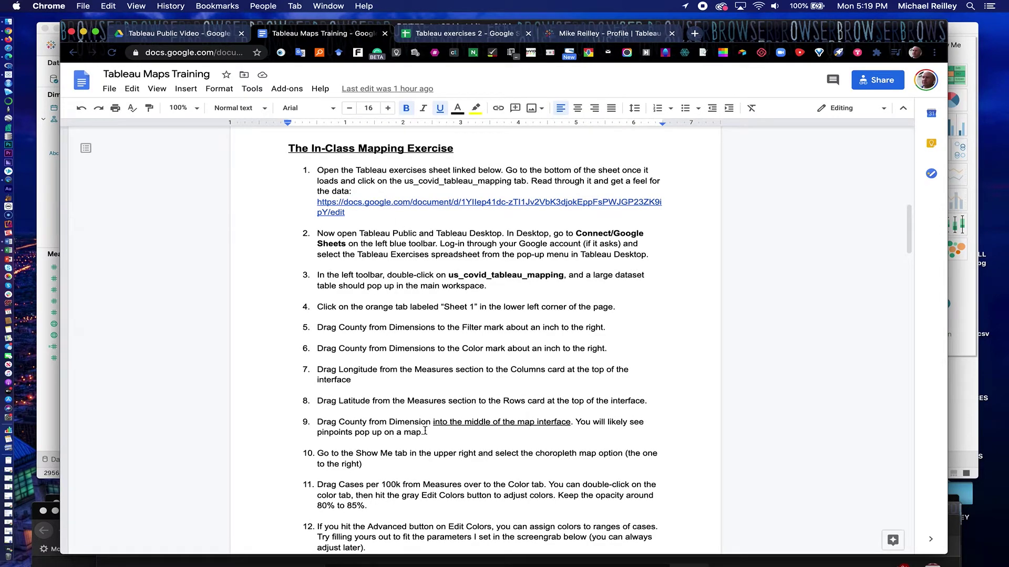
{"action": "scroll", "coordinate": [425, 432], "scroll_direction": "down", "scroll_amount": 5}
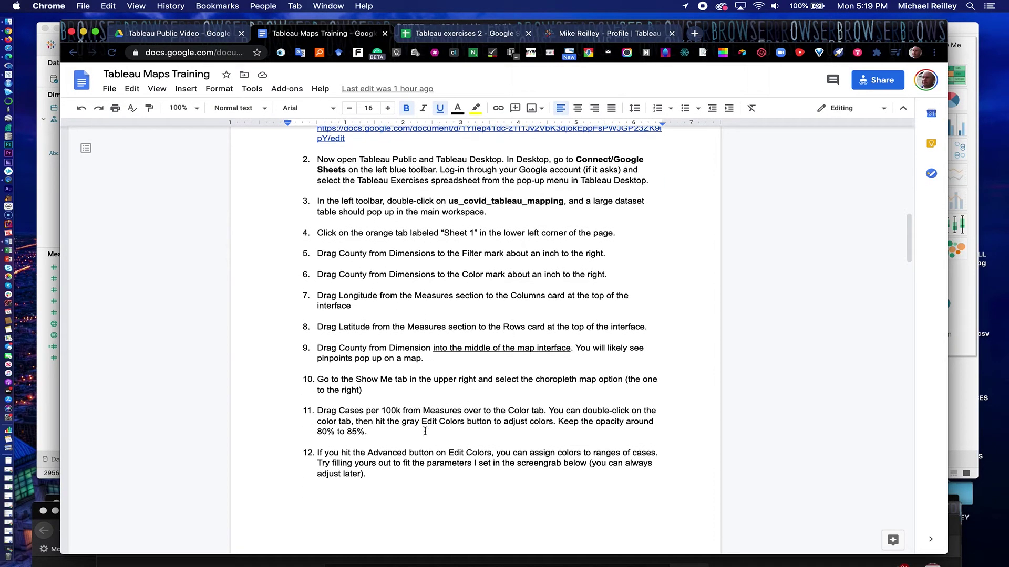
{"action": "scroll", "coordinate": [425, 431], "scroll_direction": "down", "scroll_amount": 5}
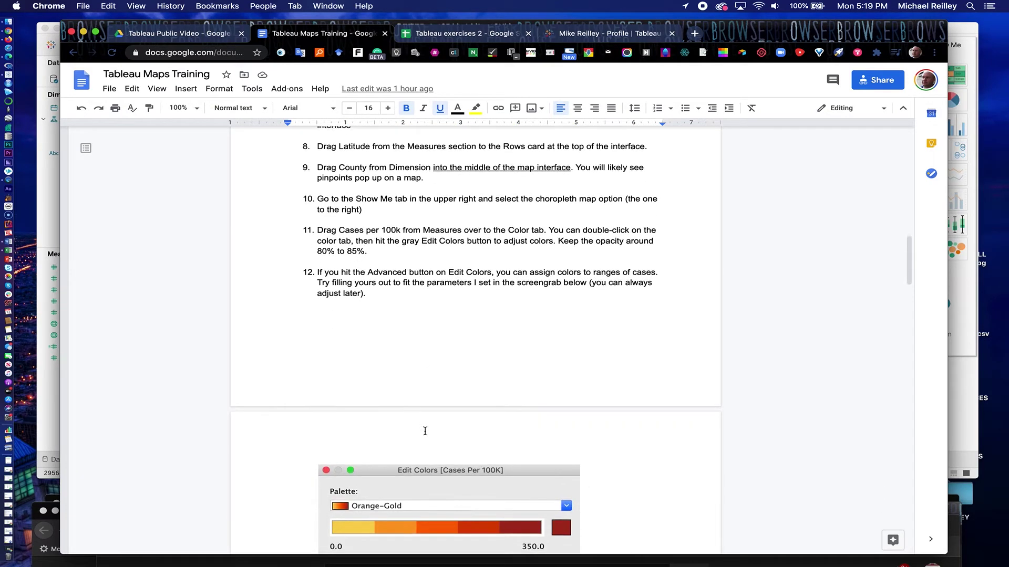
{"action": "scroll", "coordinate": [426, 432], "scroll_direction": "down", "scroll_amount": 2}
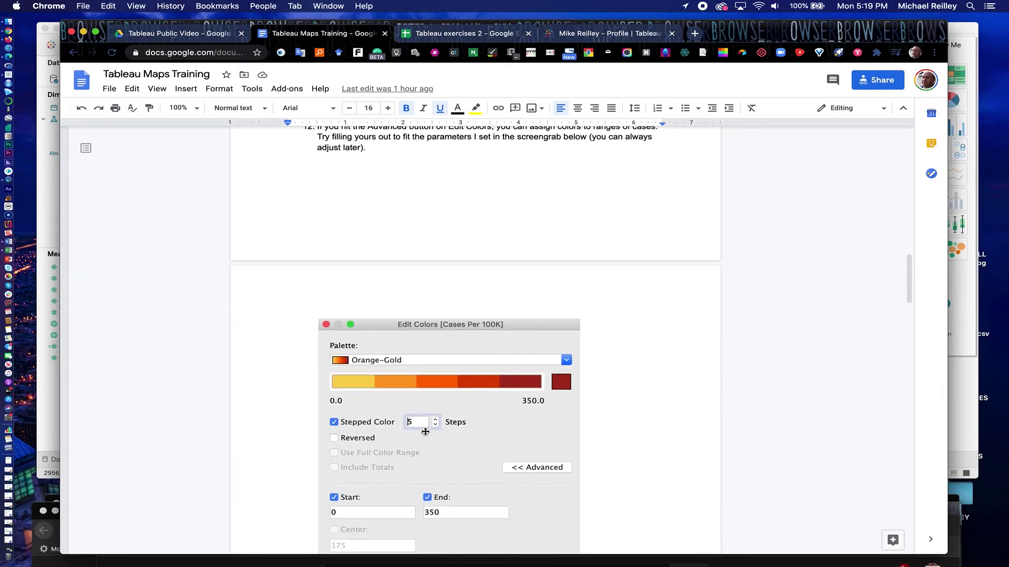
{"action": "scroll", "coordinate": [425, 432], "scroll_direction": "up", "scroll_amount": 1}
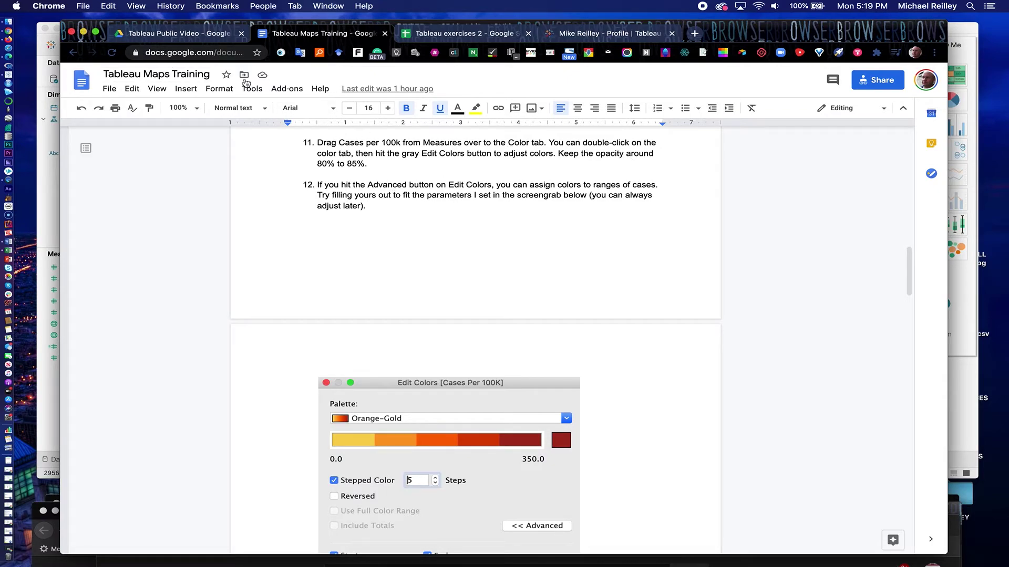
{"action": "left_click_drag", "start_coordinate": [104, 29], "coordinate": [359, 89]}
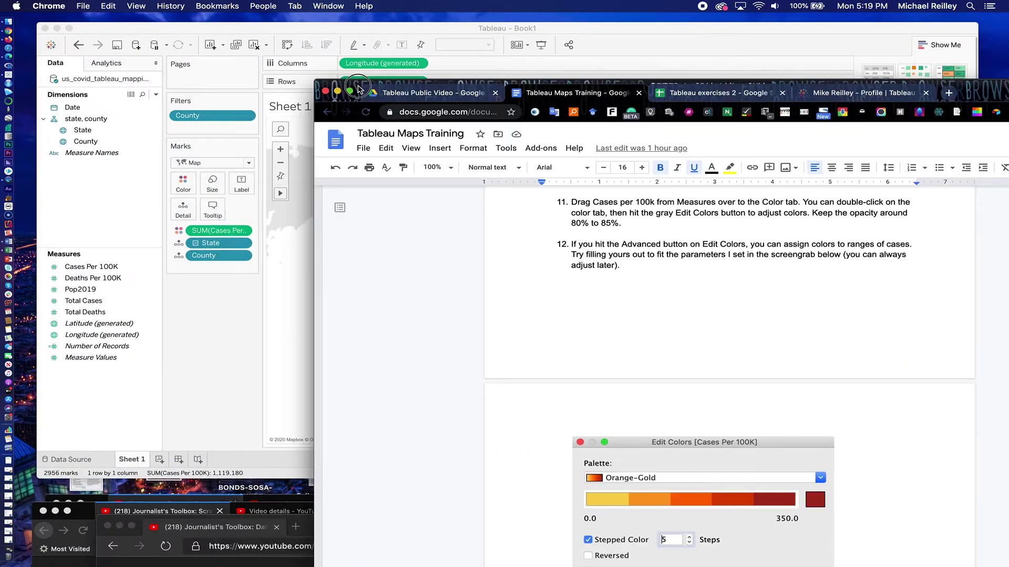
- Back in Tableau, lower the county map's mark opacity to 78%
{"action": "left_click", "coordinate": [311, 28]}
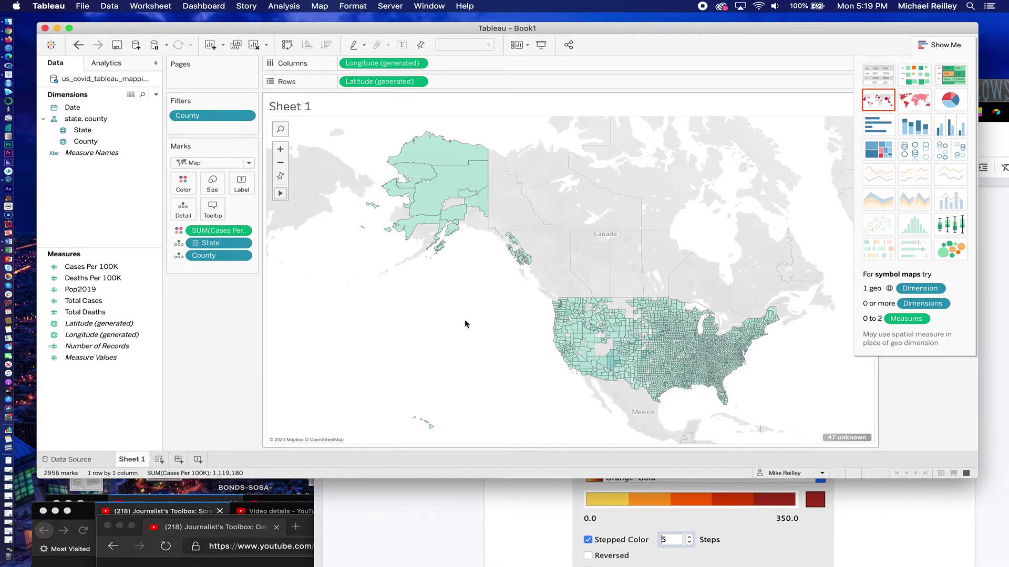
{"action": "left_click", "coordinate": [183, 185]}
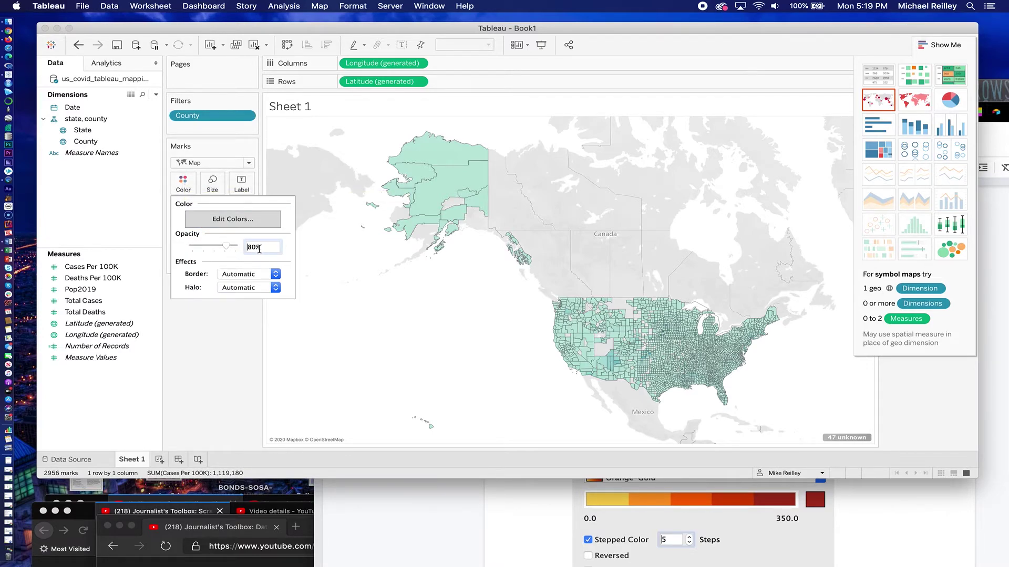
{"action": "mouse_move", "coordinate": [225, 245]}
{"action": "left_mouse_down"}
{"action": "mouse_move", "coordinate": [234, 247]}
{"action": "mouse_move", "coordinate": [209, 248]}
{"action": "mouse_move", "coordinate": [225, 248]}
{"action": "left_mouse_up"}
{"action": "left_click", "coordinate": [218, 220]}
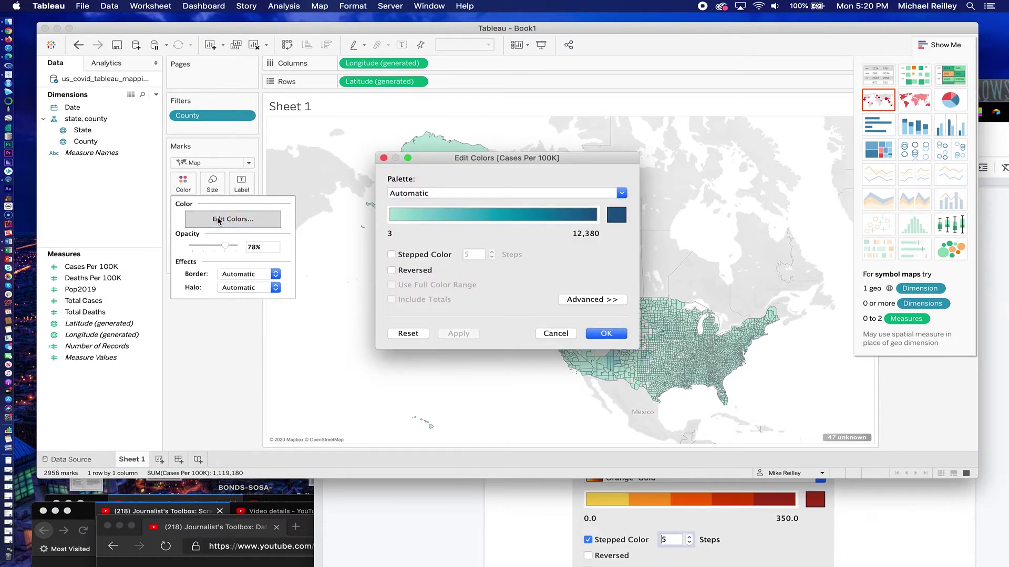
- Switch the Cases Per 100K colours to the Orange-Gold palette with 3 stepped colours
{"action": "left_click", "coordinate": [622, 194]}
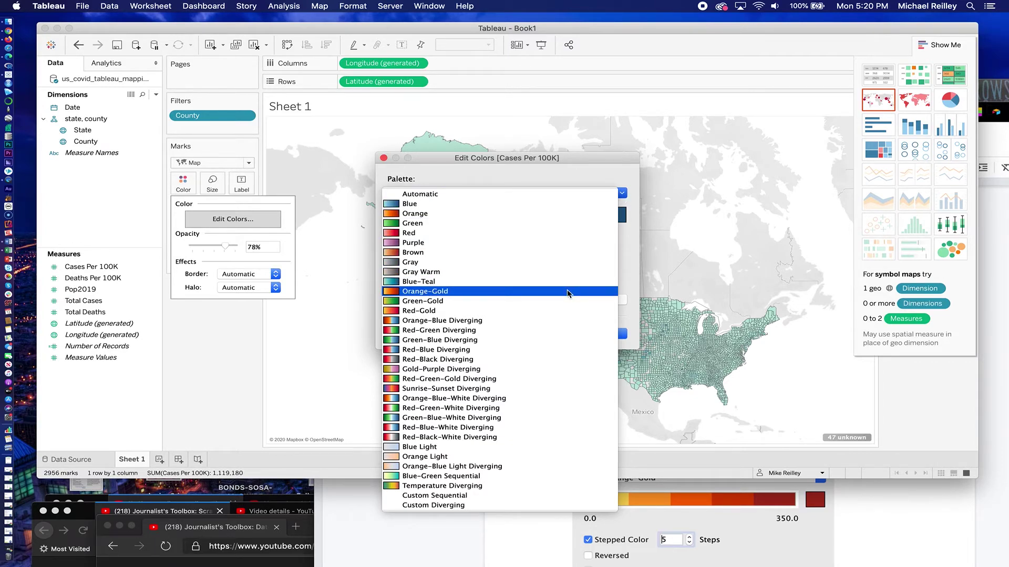
{"action": "left_click", "coordinate": [526, 291]}
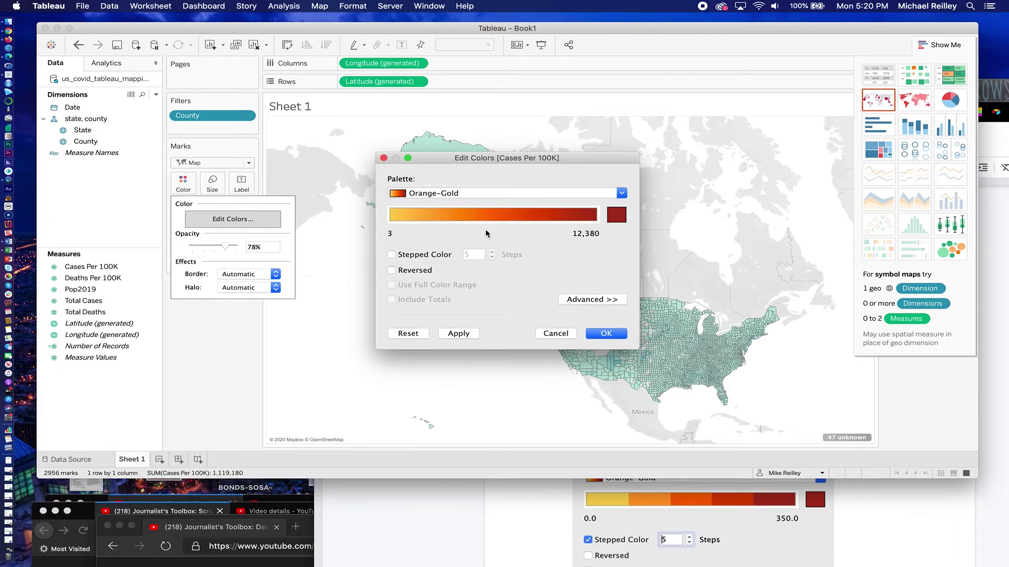
{"action": "left_click", "coordinate": [392, 254]}
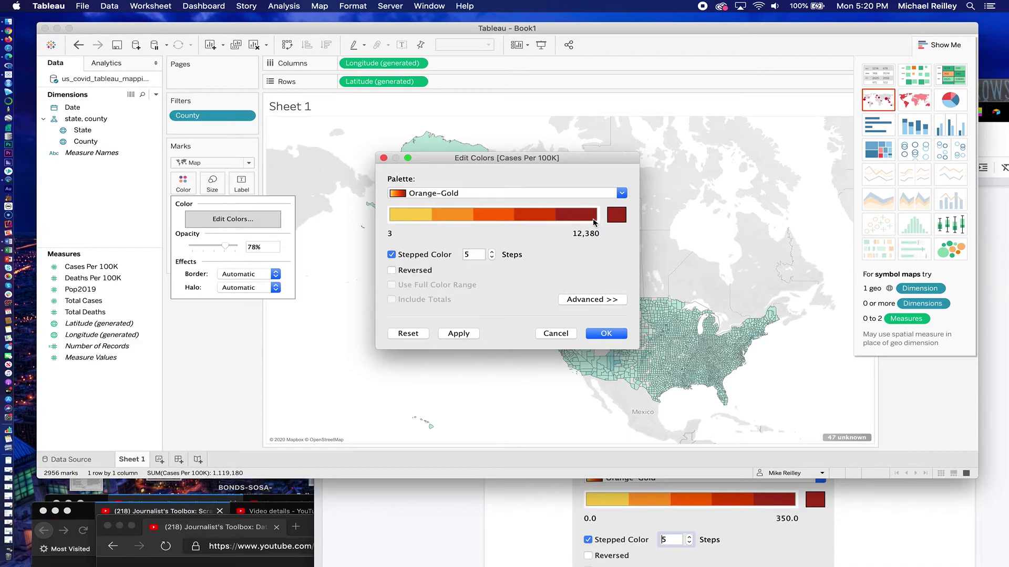
{"action": "left_click", "coordinate": [492, 258]}
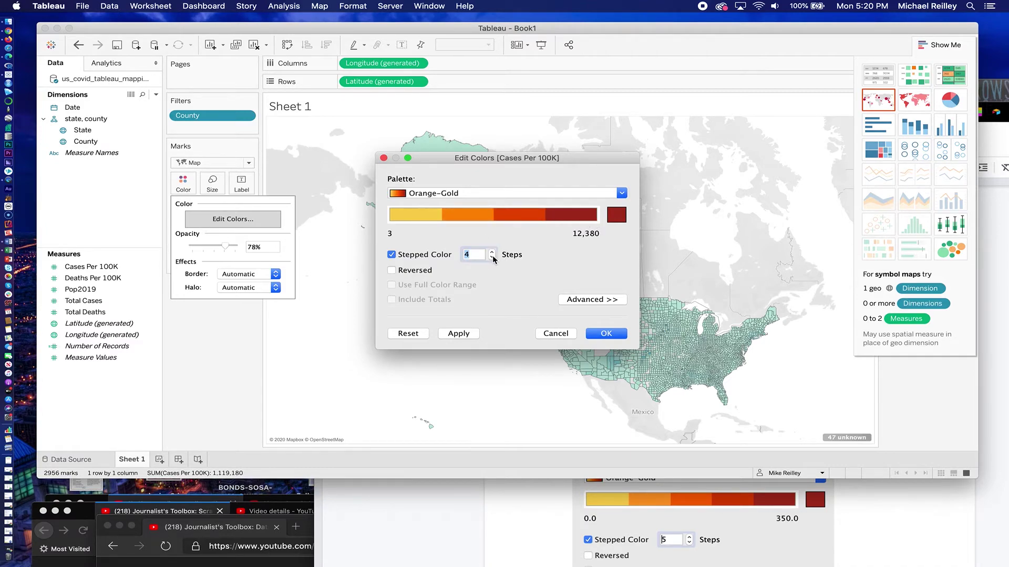
{"action": "left_click", "coordinate": [492, 258]}
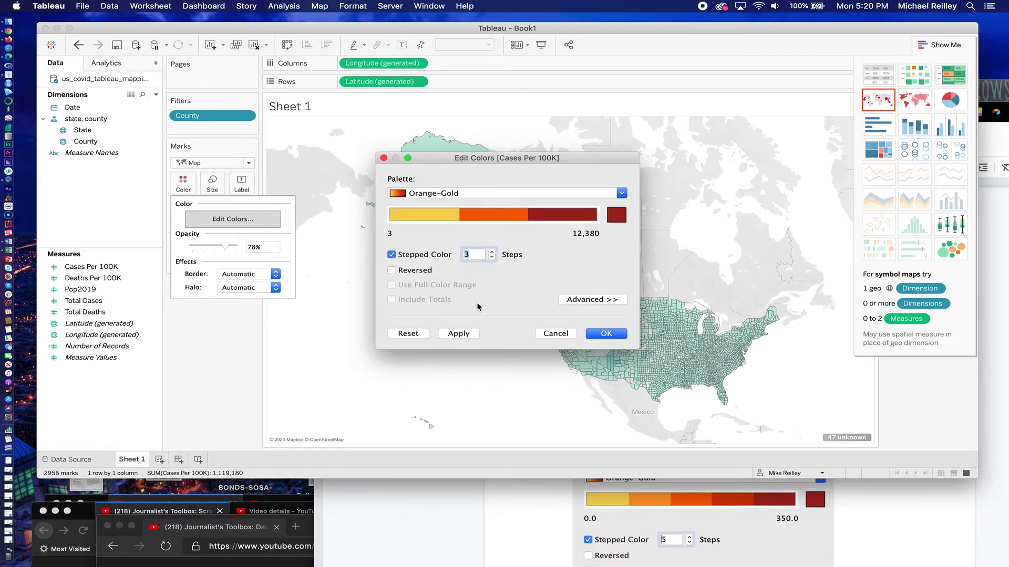
- Fix the colour range to start at 1 and end at 2800, and apply it to the map
{"action": "left_click", "coordinate": [580, 302]}
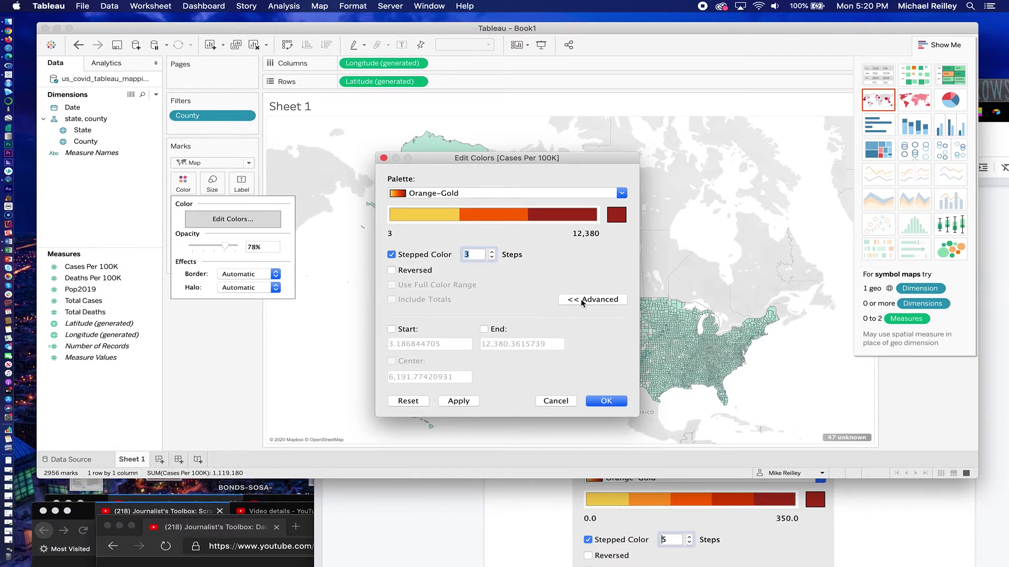
{"action": "left_click", "coordinate": [391, 329]}
{"action": "left_click", "coordinate": [483, 329]}
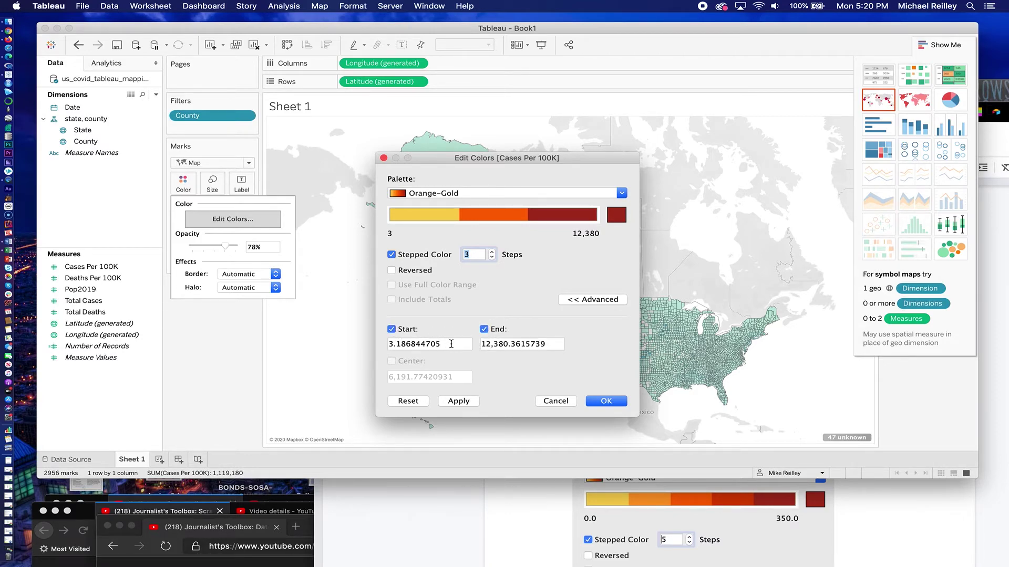
{"action": "left_click_drag", "start_coordinate": [451, 345], "coordinate": [388, 344]}
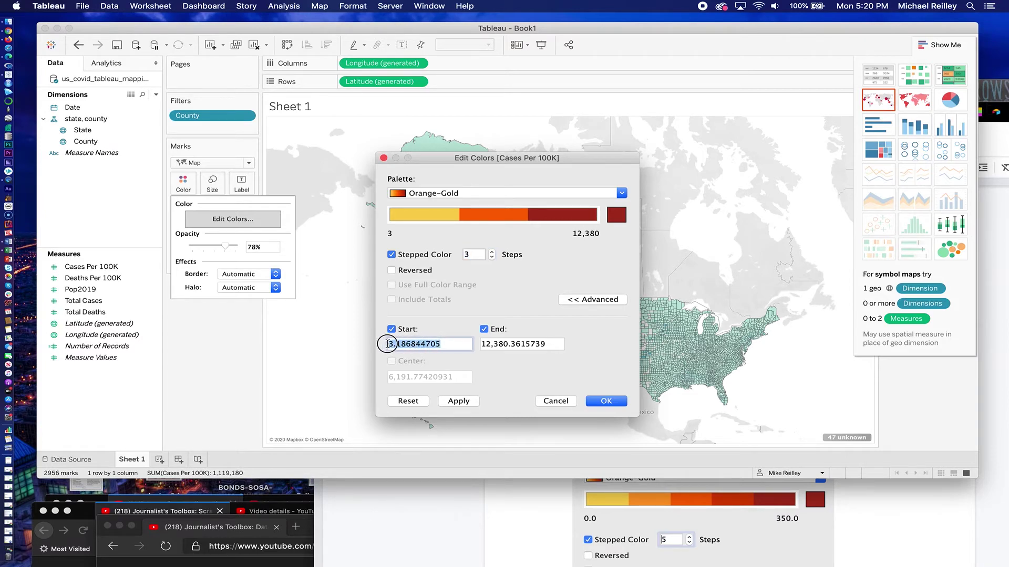
{"action": "type", "text": "1"}
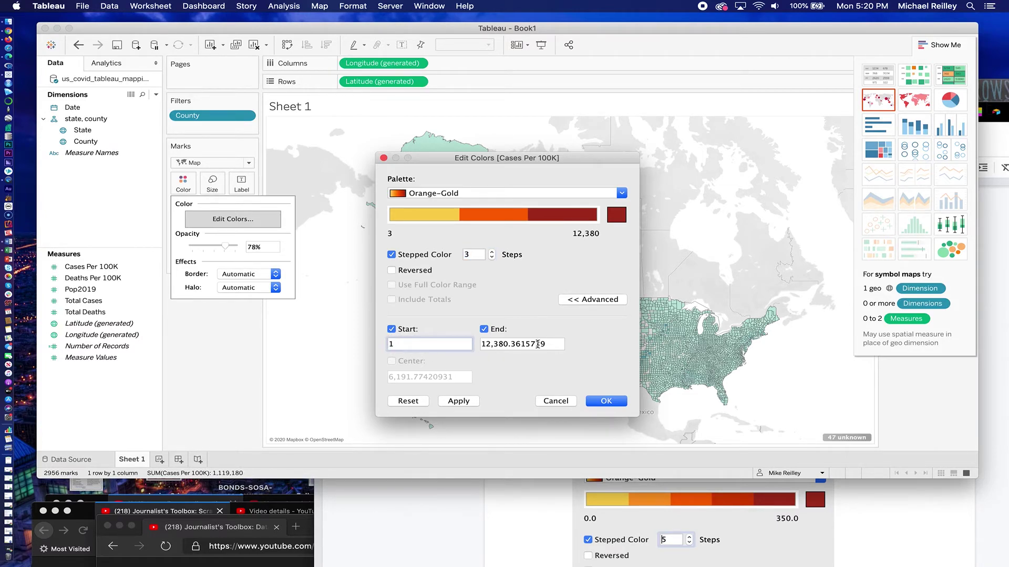
{"action": "left_click_drag", "start_coordinate": [558, 344], "coordinate": [481, 344]}
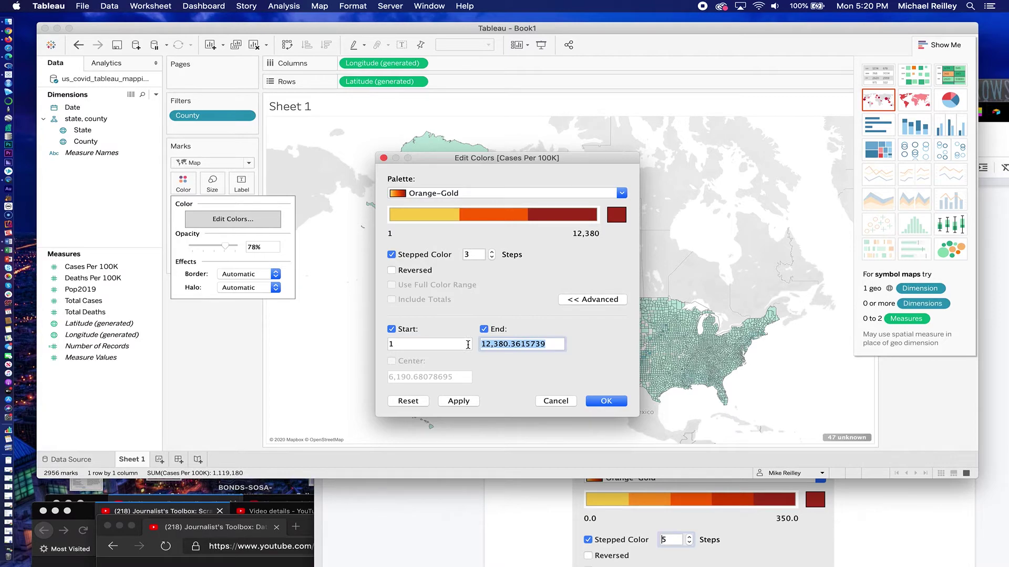
{"action": "type", "text": "2800"}
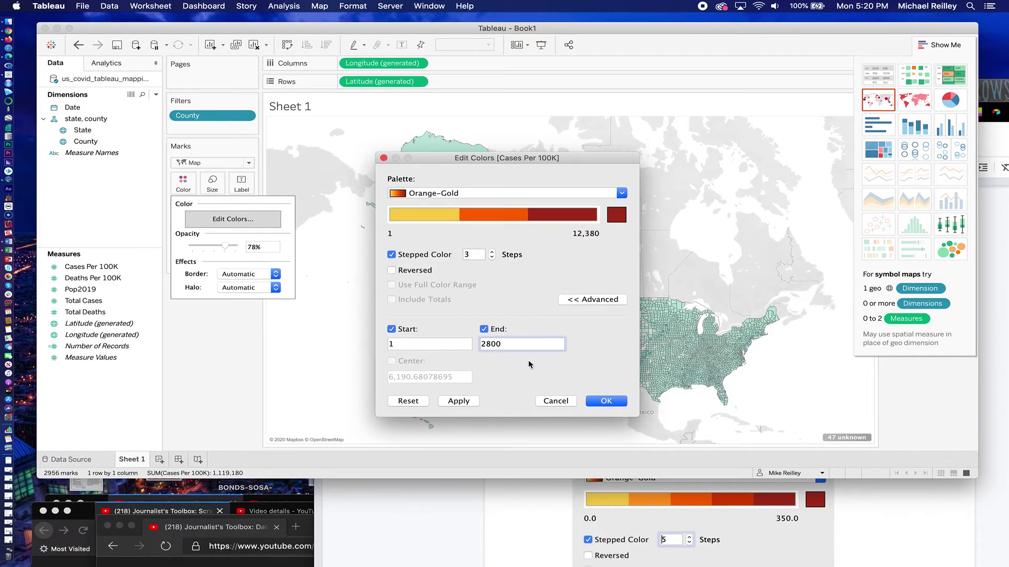
{"action": "left_click", "coordinate": [606, 402]}
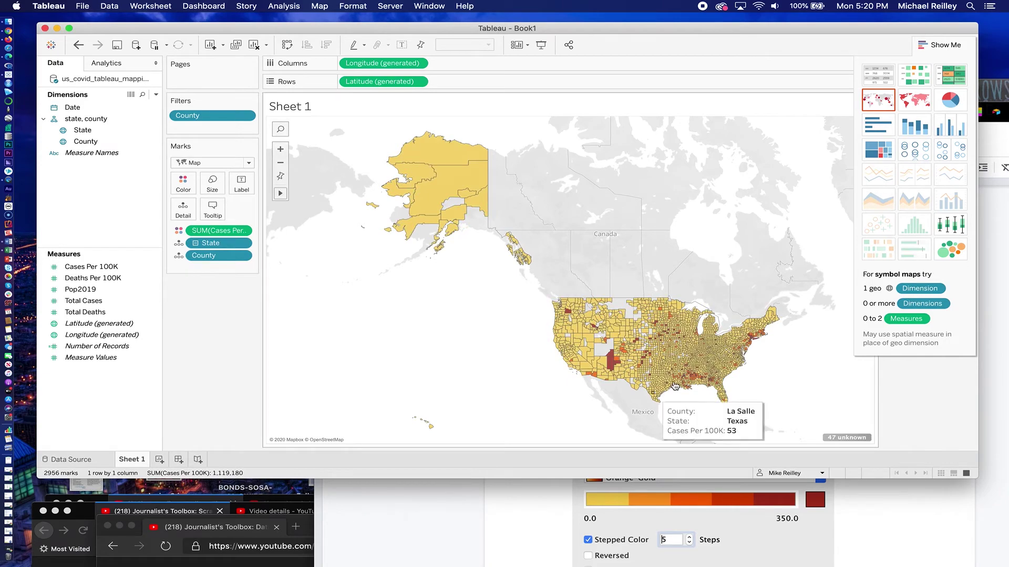
{"action": "mouse_move", "coordinate": [691, 386]}
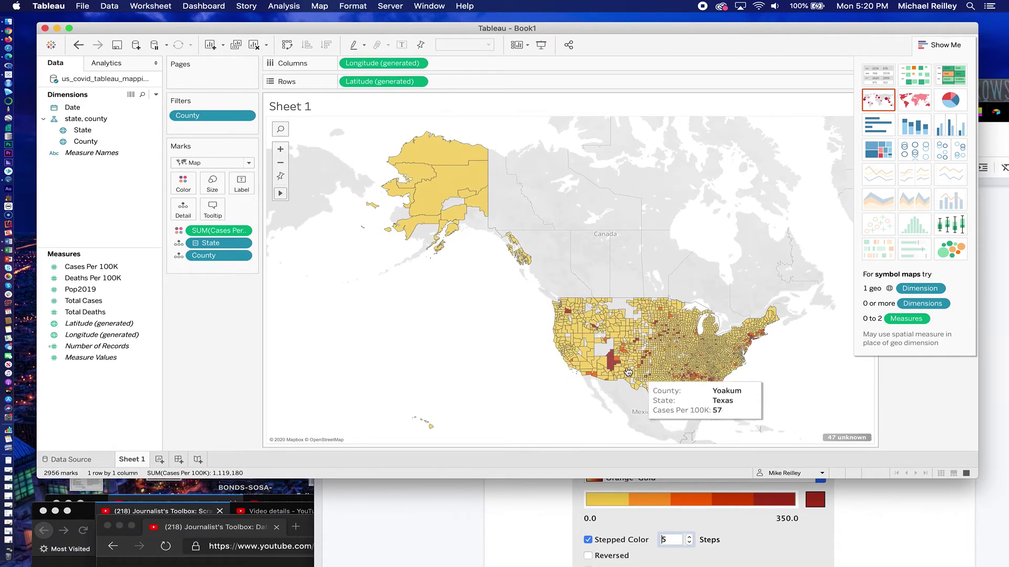
{"action": "mouse_move", "coordinate": [612, 363]}
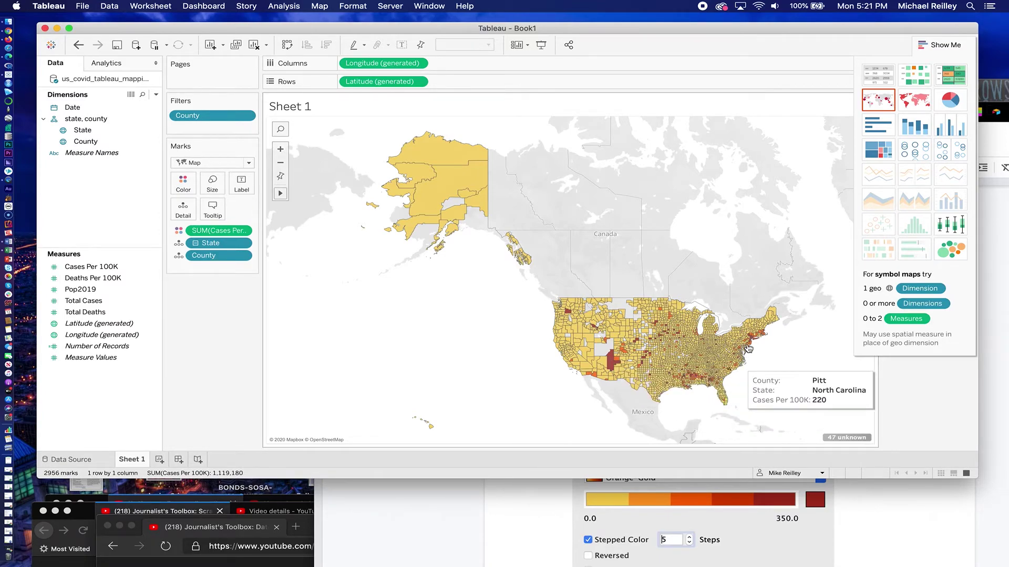
{"action": "mouse_move", "coordinate": [753, 338]}
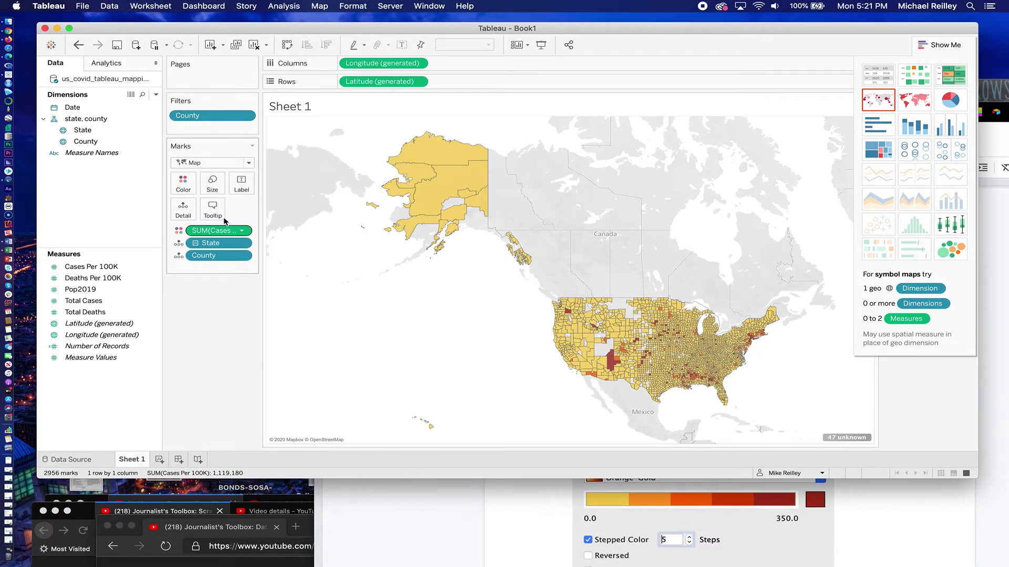
- Raise the Orange-Gold colour steps from 3 to 5 and apply to the county map
{"action": "left_click", "coordinate": [183, 184]}
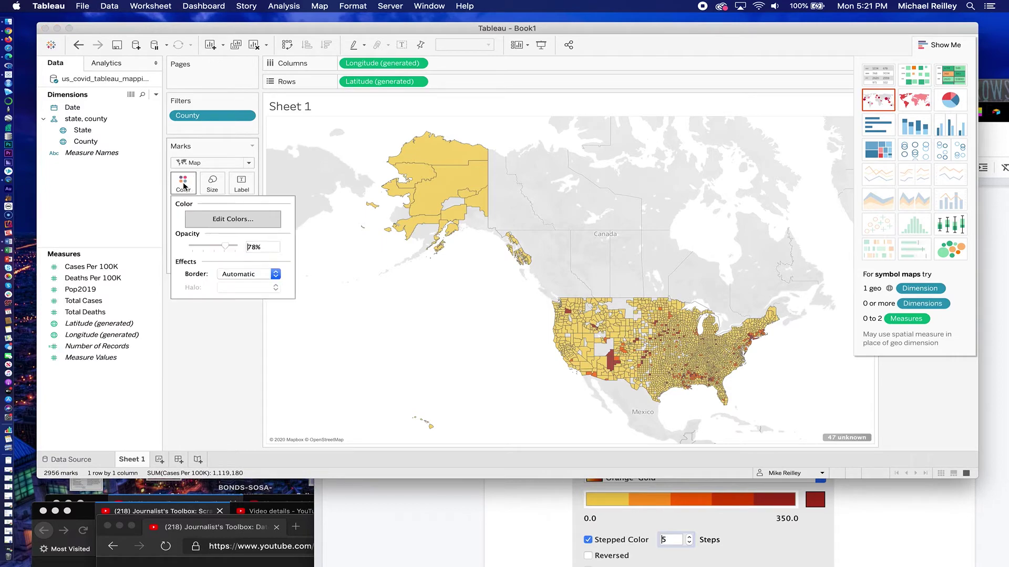
{"action": "left_click", "coordinate": [218, 219]}
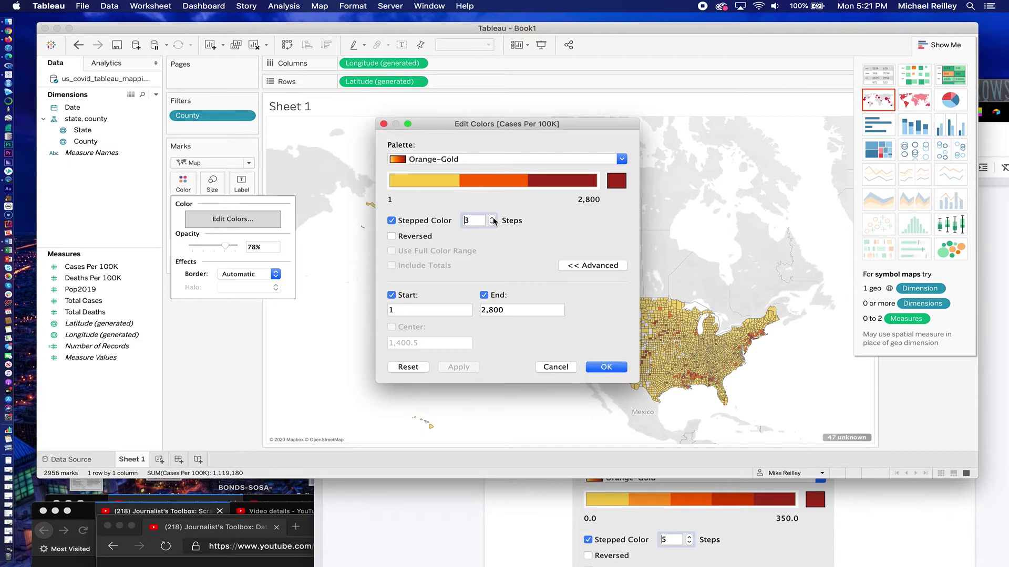
{"action": "left_click", "coordinate": [492, 218]}
{"action": "left_click", "coordinate": [492, 218]}
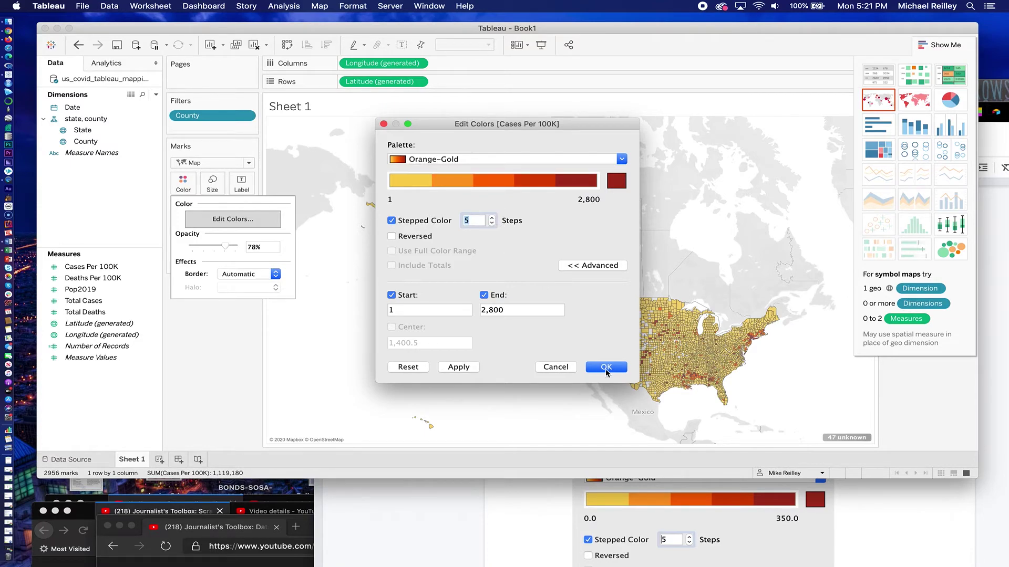
{"action": "left_click", "coordinate": [607, 368]}
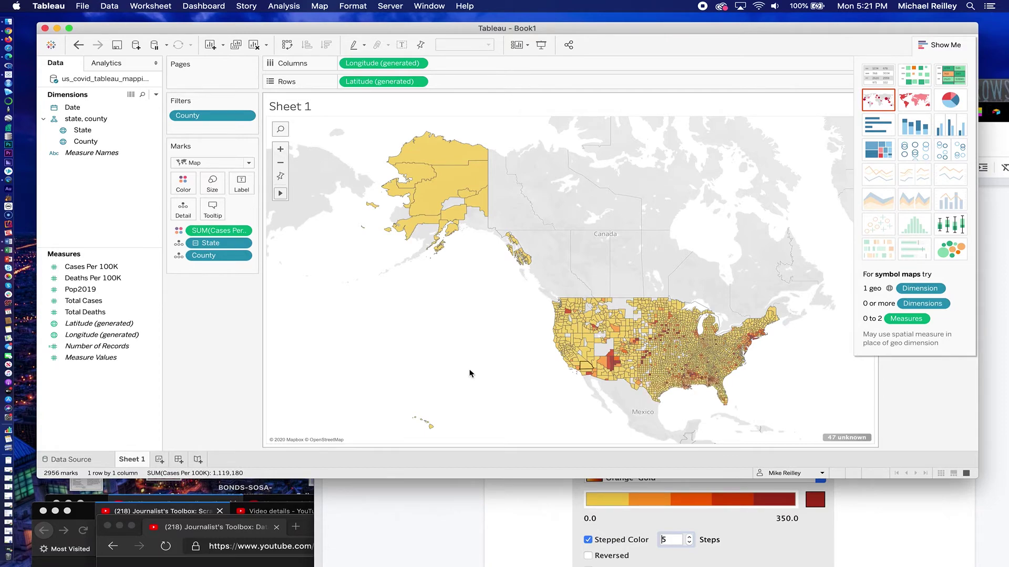
- Read the guide's steps 13–14 on the map headline and tooltip, then go back to Tableau
{"action": "left_click", "coordinate": [515, 519]}
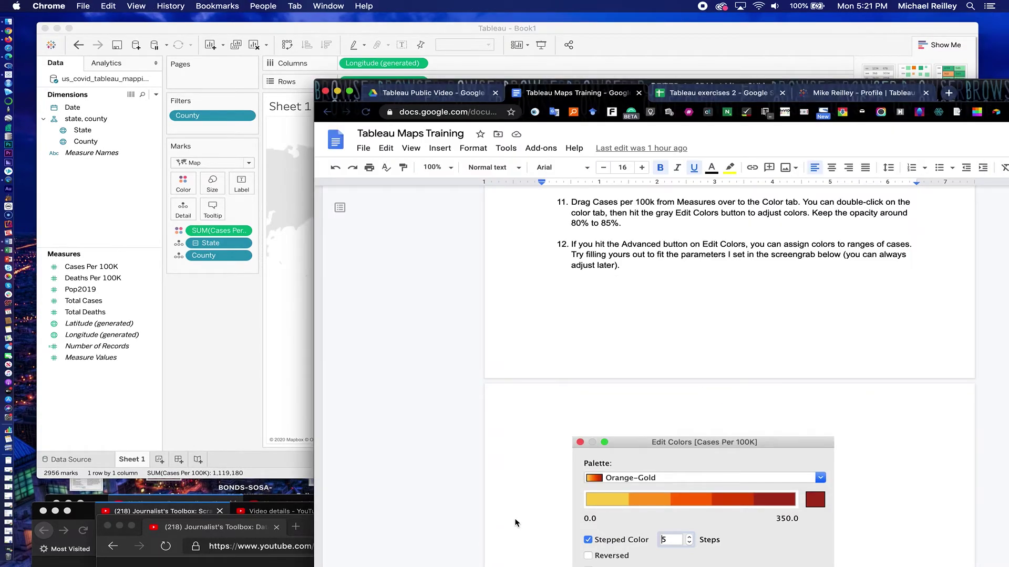
{"action": "scroll", "coordinate": [515, 523], "scroll_direction": "down", "scroll_amount": 5}
{"action": "scroll", "coordinate": [515, 523], "scroll_direction": "down", "scroll_amount": 6}
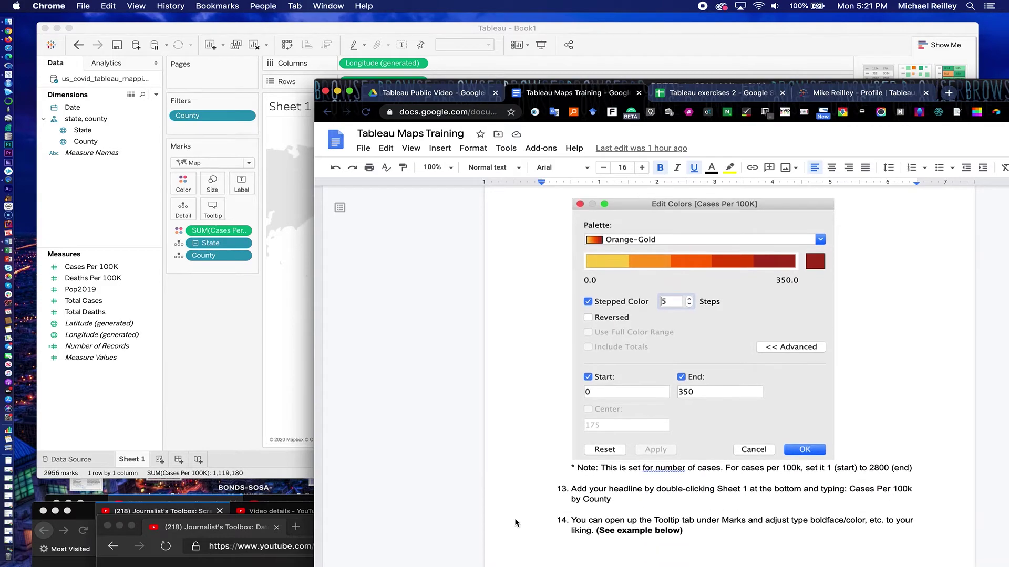
{"action": "scroll", "coordinate": [515, 523], "scroll_direction": "up", "scroll_amount": 6}
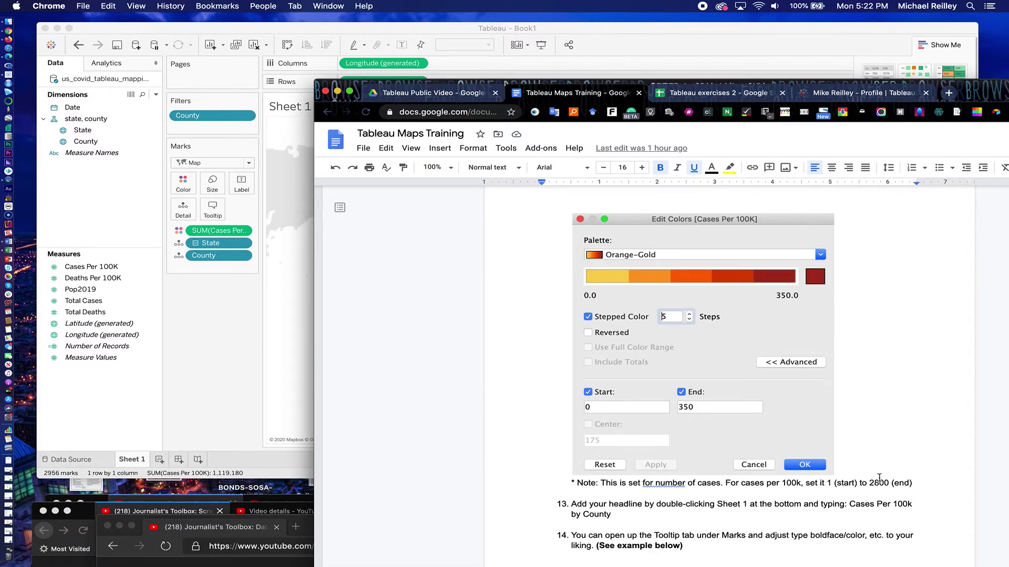
{"action": "scroll", "coordinate": [764, 504], "scroll_direction": "down", "scroll_amount": 5}
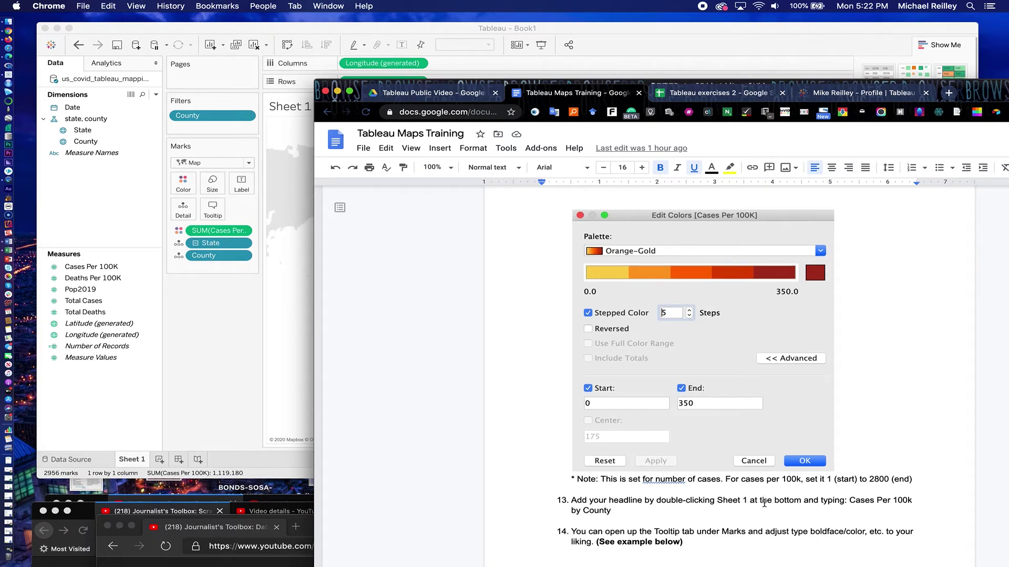
{"action": "scroll", "coordinate": [764, 503], "scroll_direction": "down", "scroll_amount": 3}
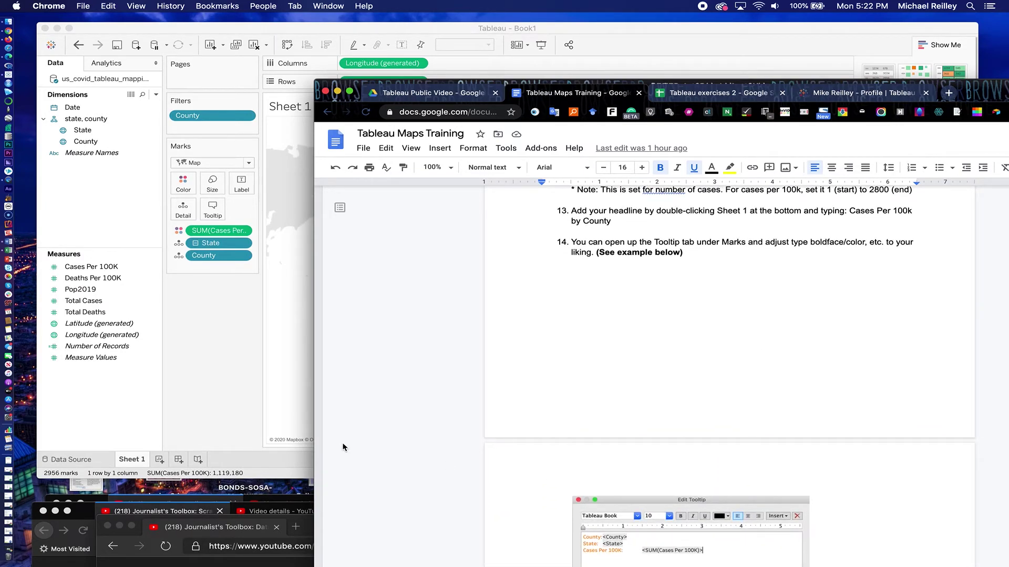
{"action": "left_click", "coordinate": [277, 366]}
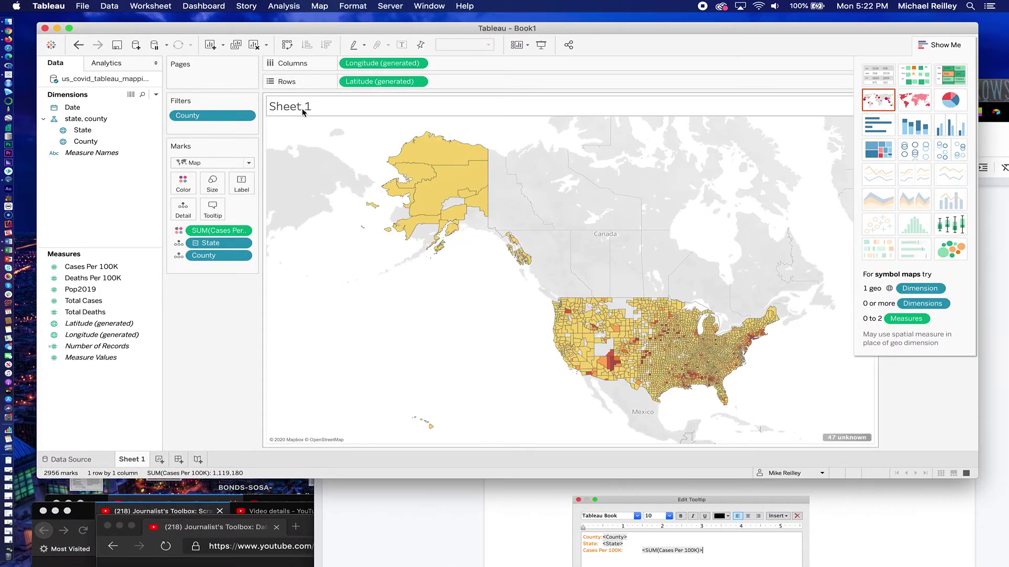
- Rename Sheet 1 to 'US COVID-19 Cases by County'
{"action": "double_click", "coordinate": [133, 460]}
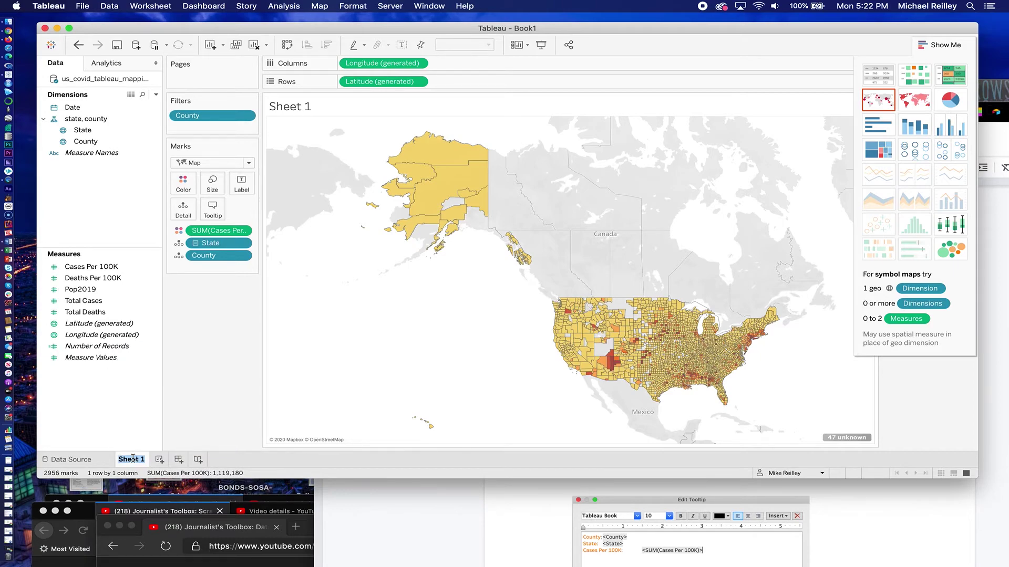
{"action": "mouse_move", "coordinate": [138, 460]}
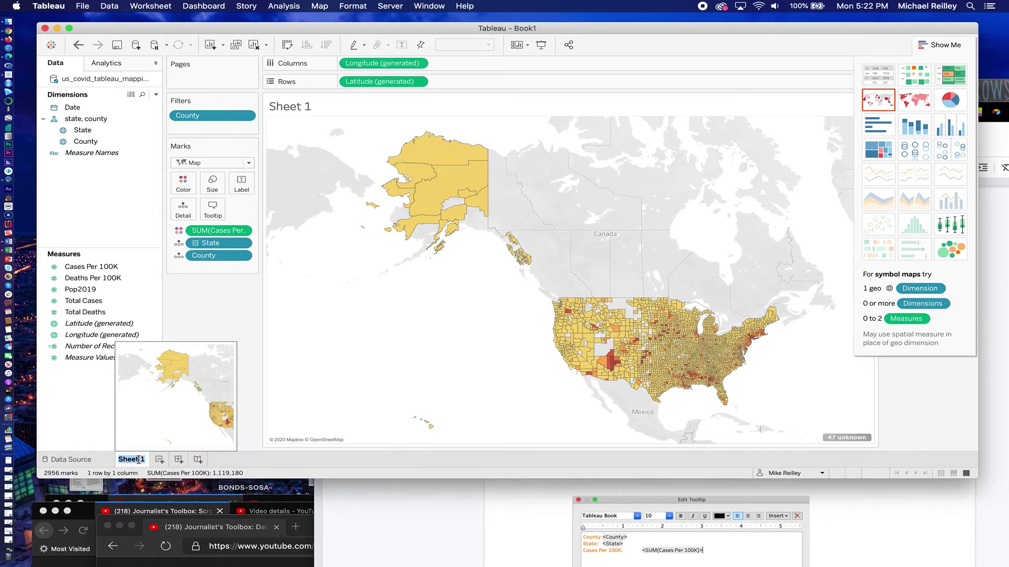
{"action": "type", "text": "US COVID-1"}
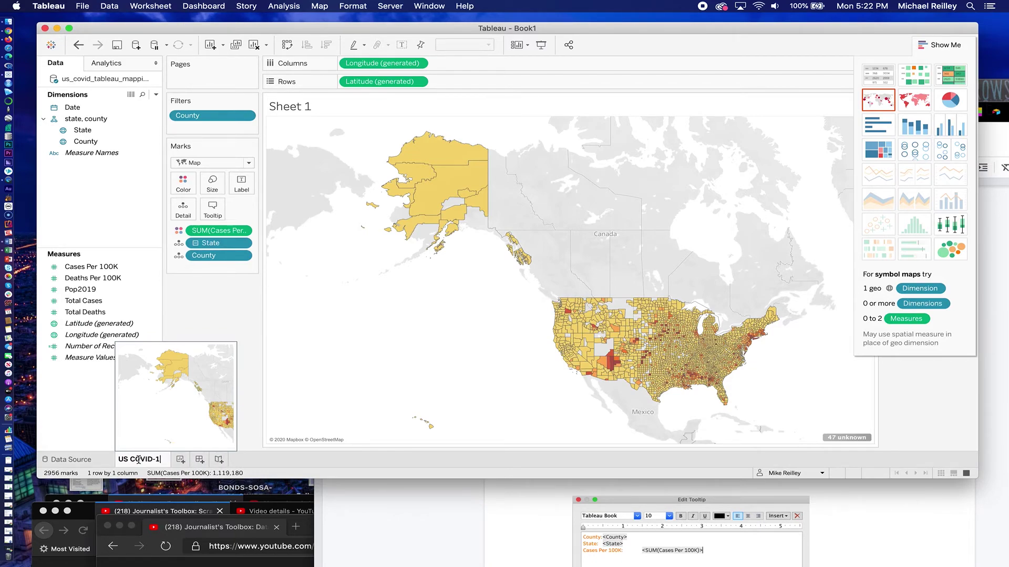
{"action": "type", "text": "9 Case"}
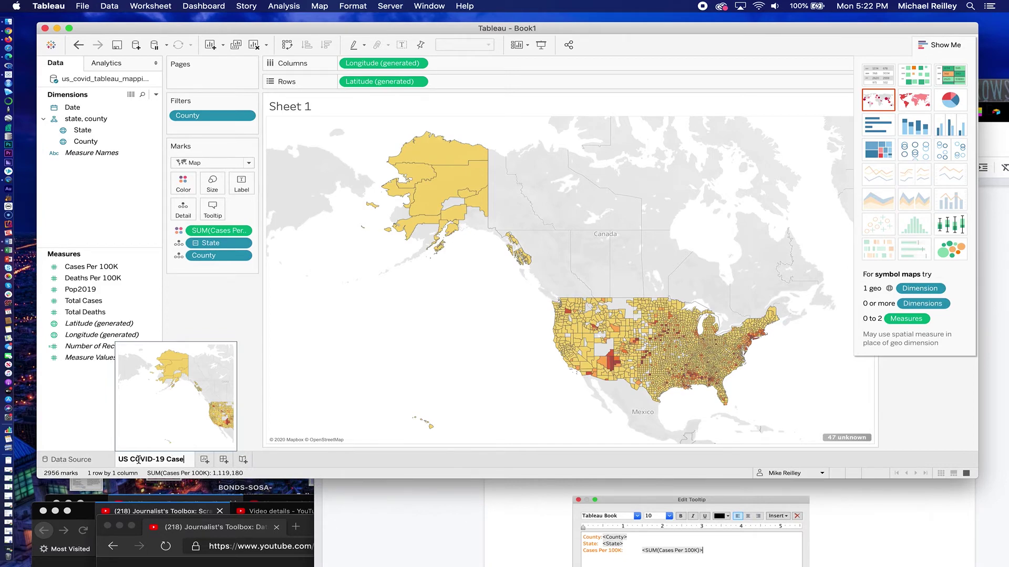
{"action": "type", "text": "s by C"}
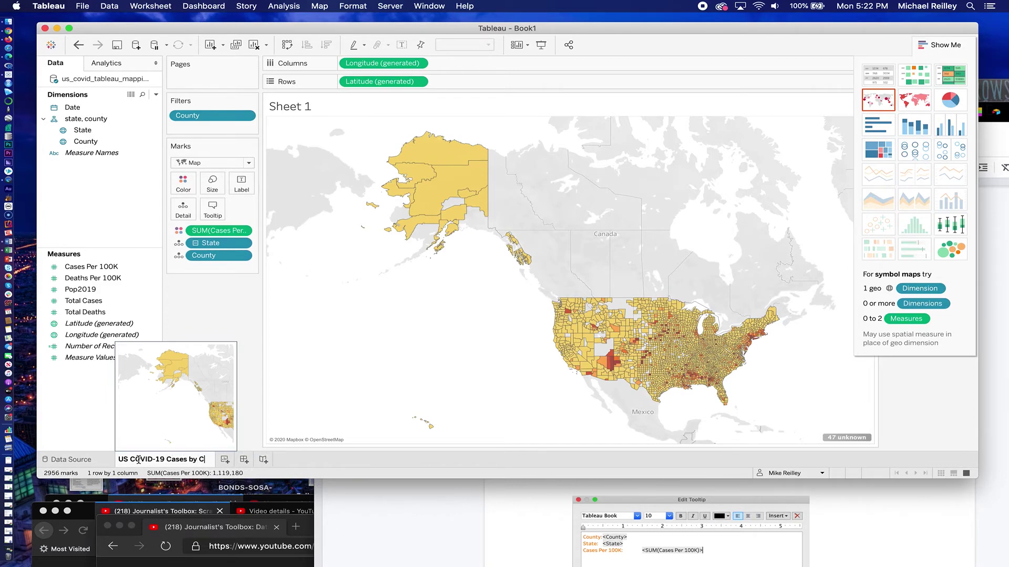
{"action": "type", "text": "ounty"}
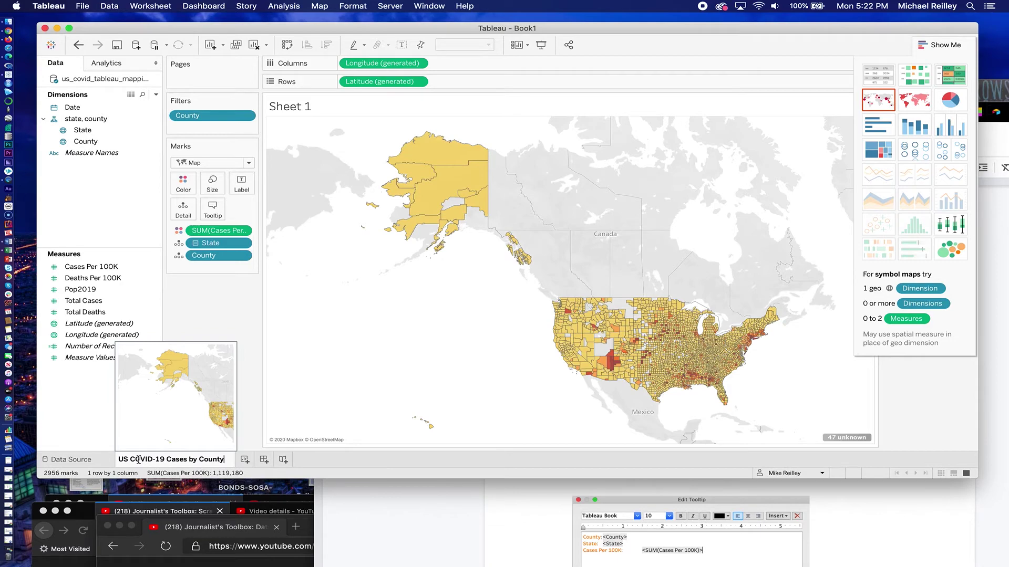
{"action": "key", "text": "Return"}
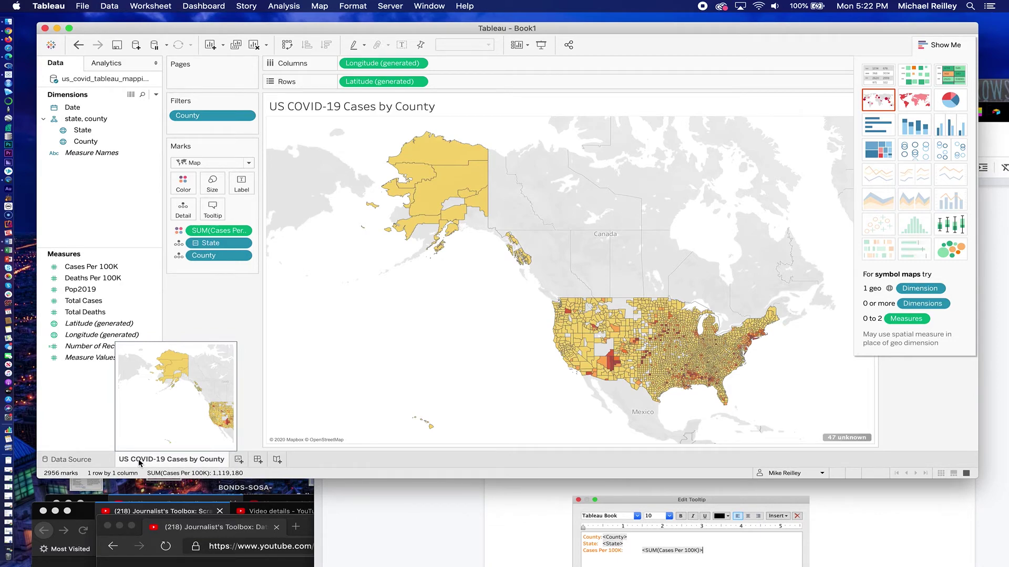
- Style the map title light blue, bold, size 16 in Tableau Light, then bring the training guide forward
{"action": "double_click", "coordinate": [332, 109]}
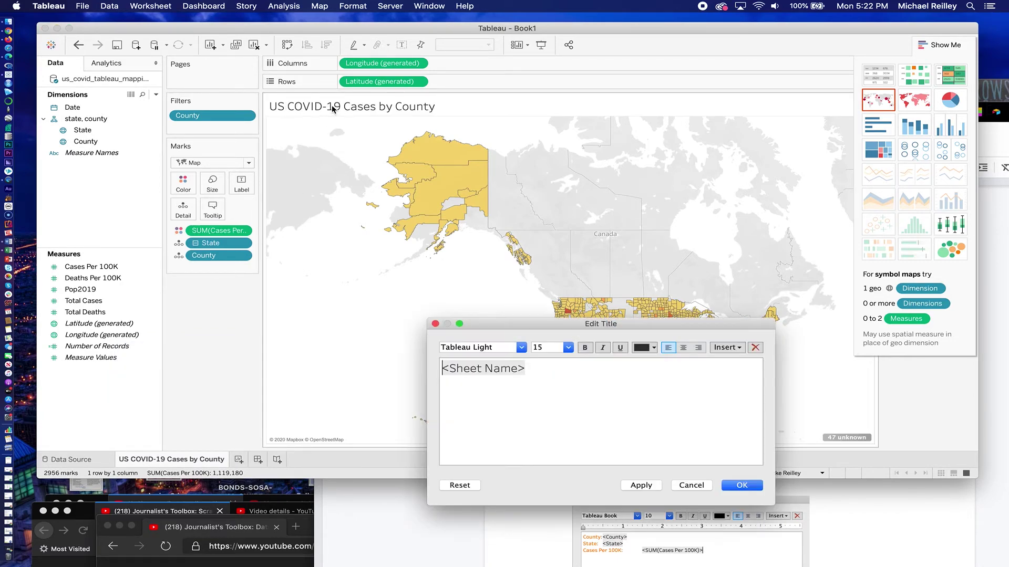
{"action": "left_click", "coordinate": [654, 349]}
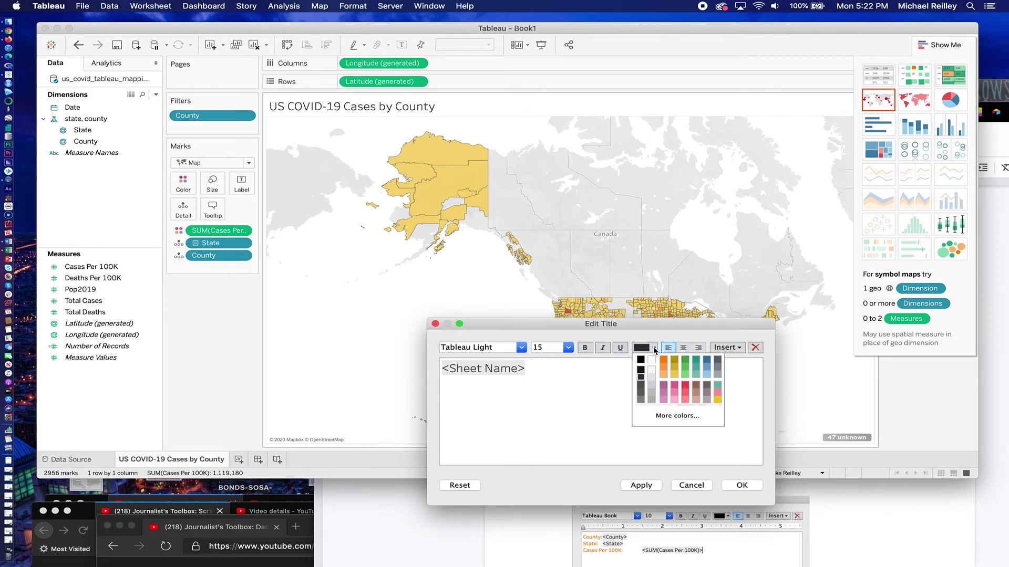
{"action": "left_click", "coordinate": [706, 364]}
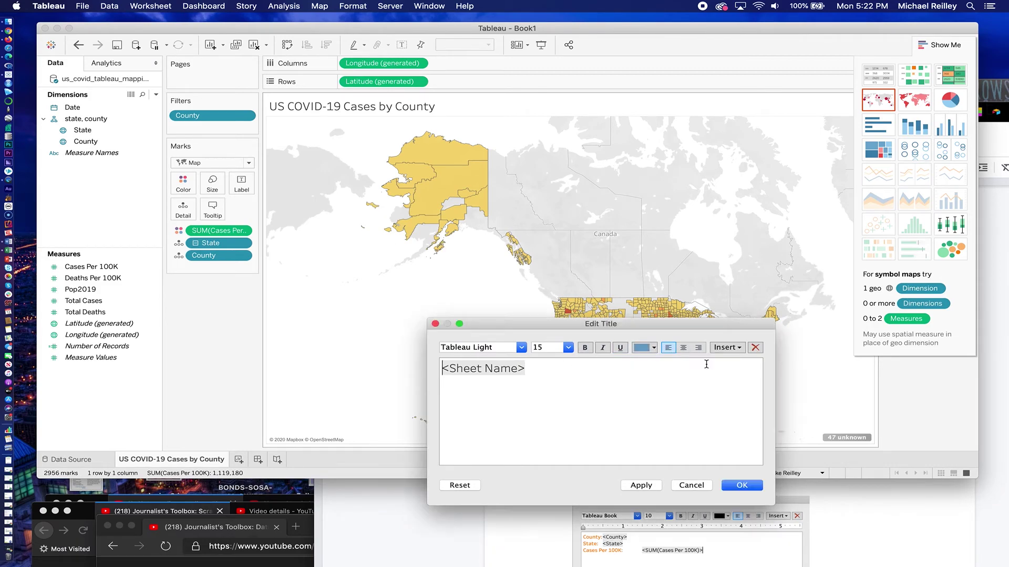
{"action": "left_click_drag", "start_coordinate": [535, 367], "coordinate": [429, 363]}
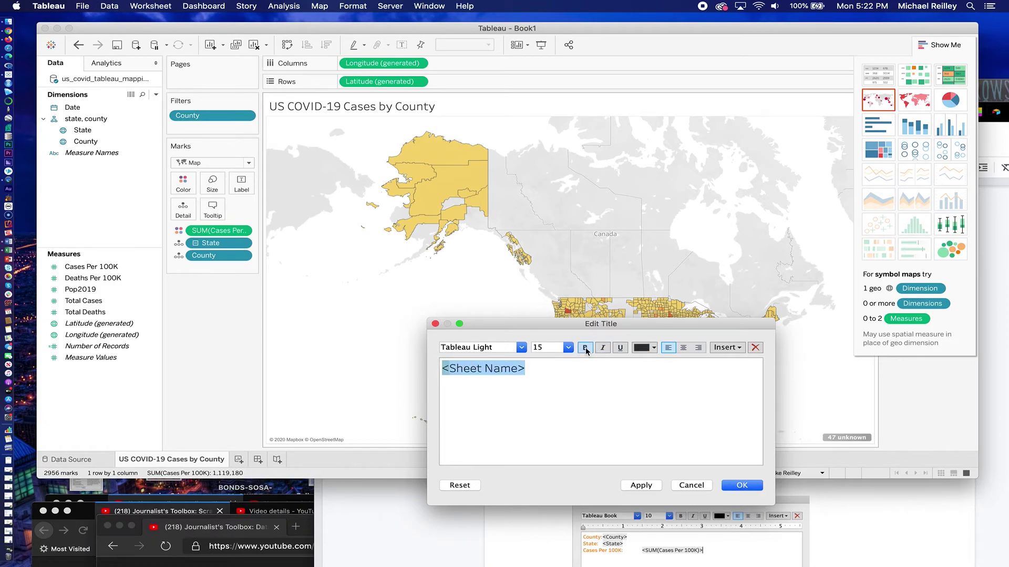
{"action": "left_click", "coordinate": [585, 347]}
{"action": "left_click", "coordinate": [569, 348]}
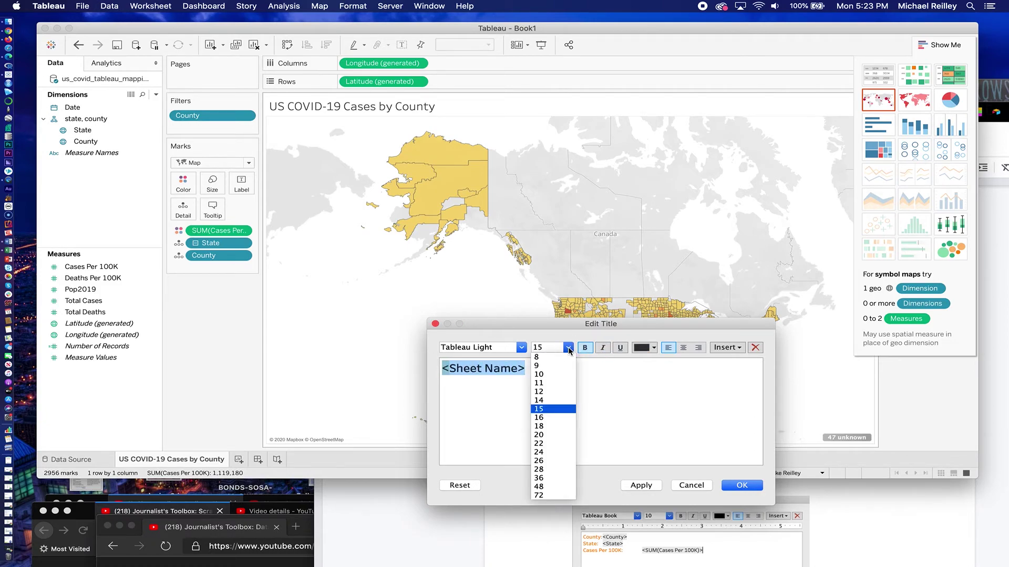
{"action": "left_click", "coordinate": [552, 417]}
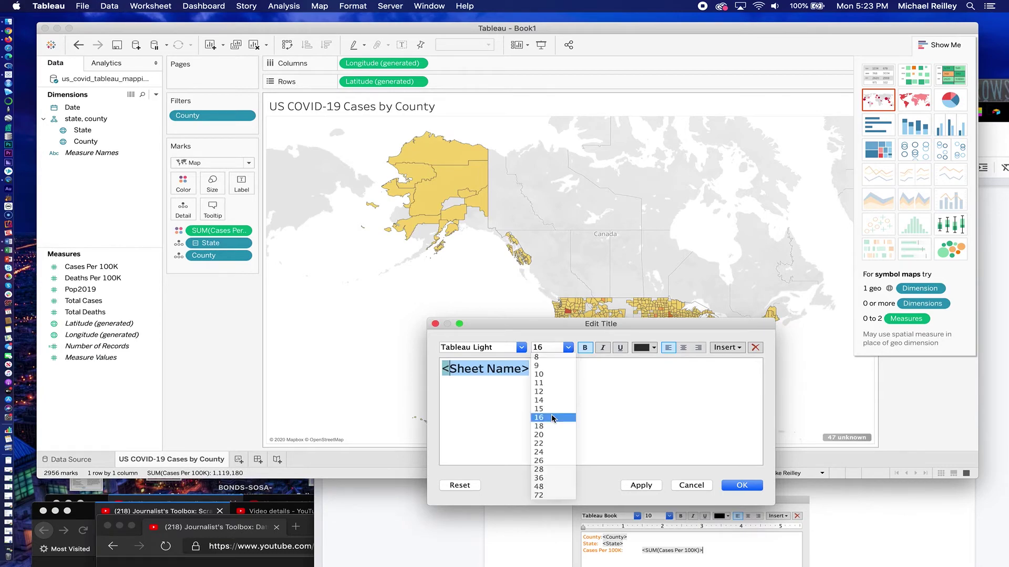
{"action": "left_click", "coordinate": [521, 348]}
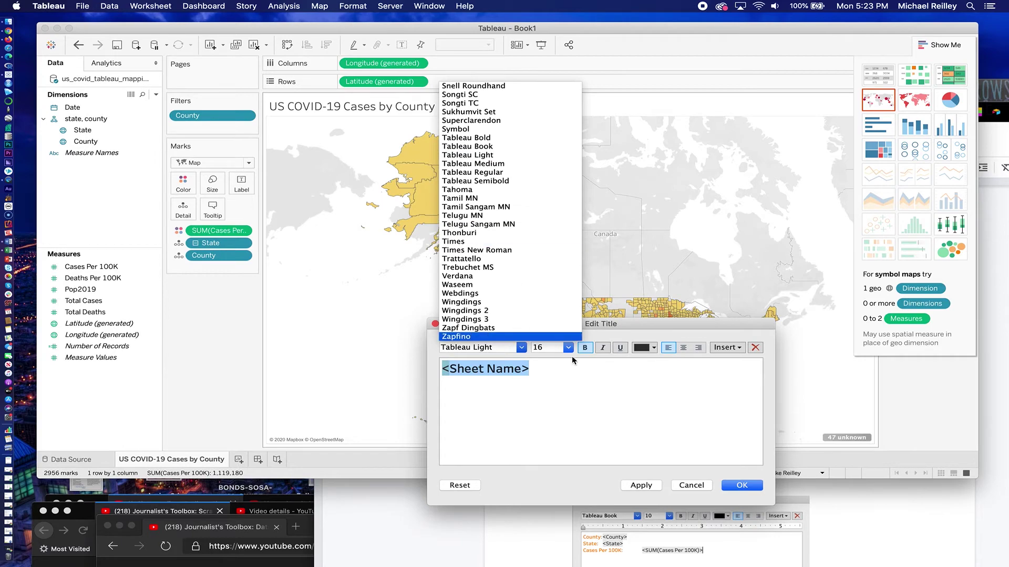
{"action": "left_click", "coordinate": [592, 379]}
{"action": "left_click", "coordinate": [734, 486]}
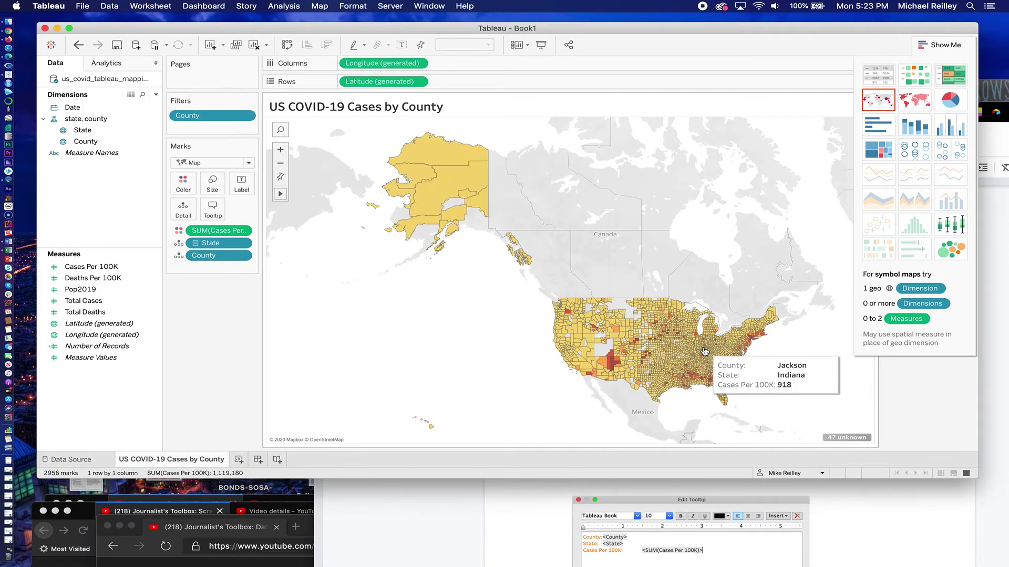
{"action": "left_click", "coordinate": [851, 532]}
{"action": "scroll", "coordinate": [852, 532], "scroll_direction": "down", "scroll_amount": 6}
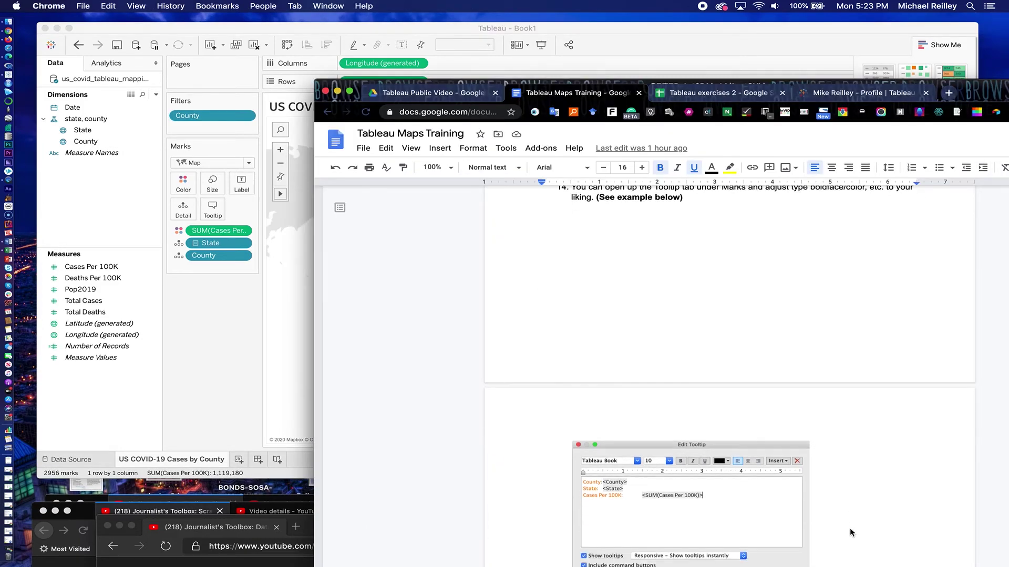
{"action": "scroll", "coordinate": [851, 533], "scroll_direction": "down", "scroll_amount": 3}
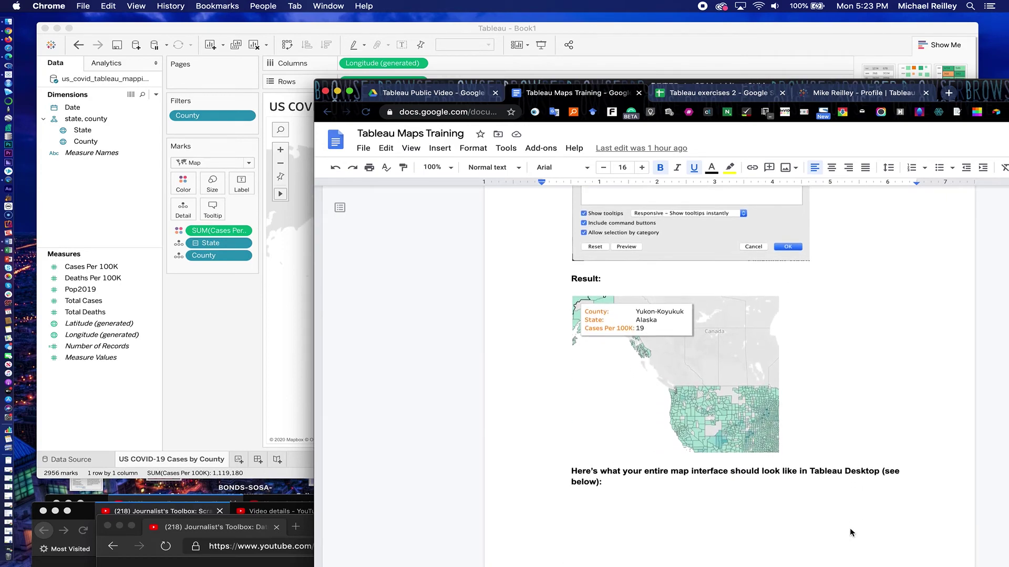
{"action": "scroll", "coordinate": [851, 533], "scroll_direction": "down", "scroll_amount": 2}
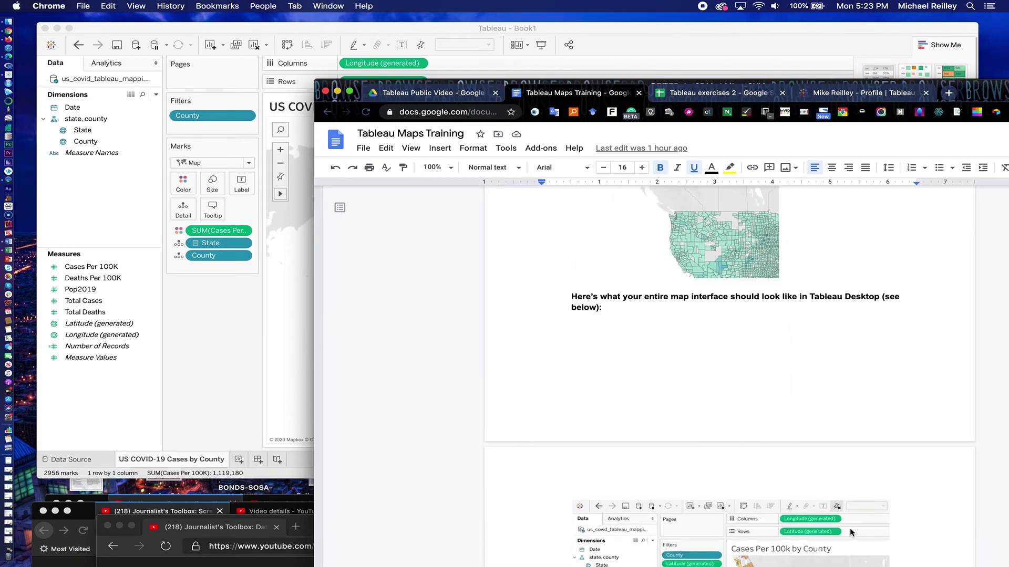
{"action": "scroll", "coordinate": [851, 532], "scroll_direction": "down", "scroll_amount": 6}
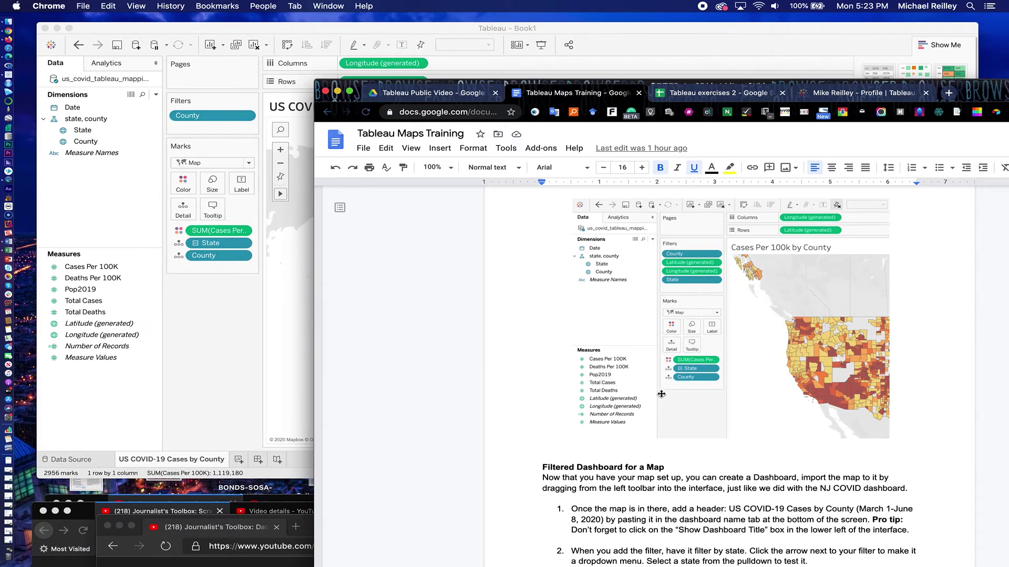
{"action": "scroll", "coordinate": [698, 395], "scroll_direction": "up", "scroll_amount": 3}
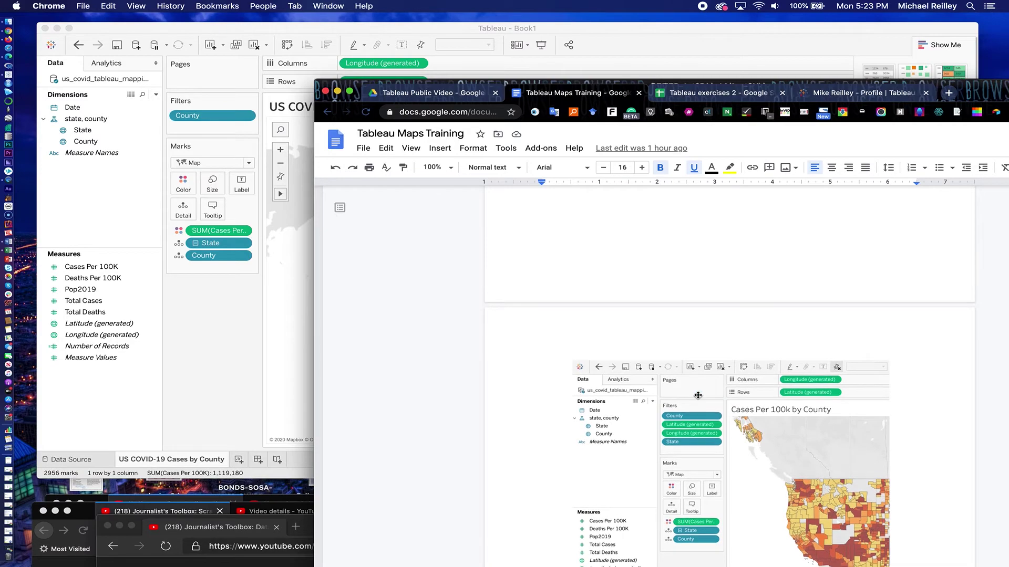
{"action": "scroll", "coordinate": [697, 395], "scroll_direction": "up", "scroll_amount": 10}
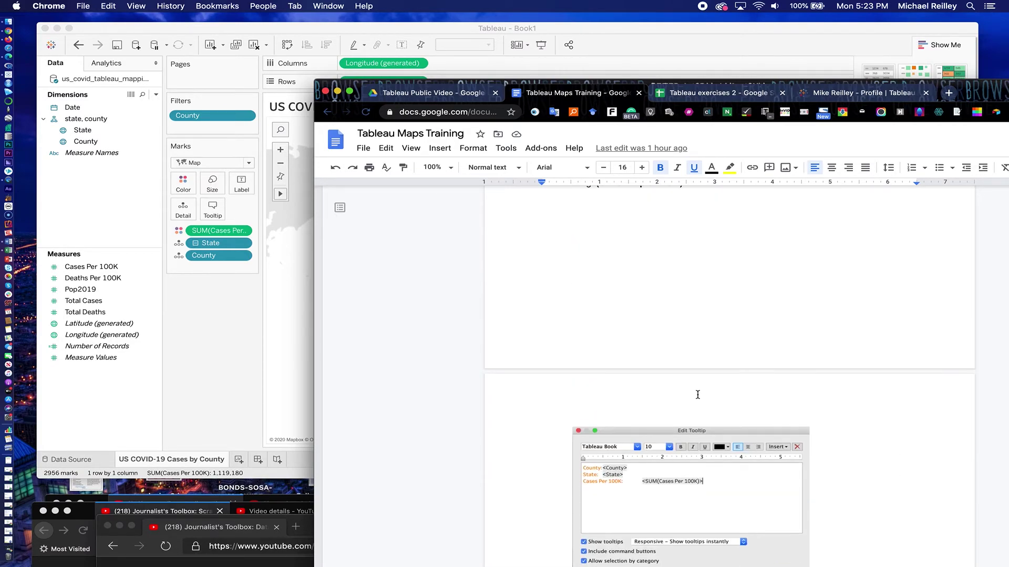
{"action": "scroll", "coordinate": [698, 395], "scroll_direction": "up", "scroll_amount": 8}
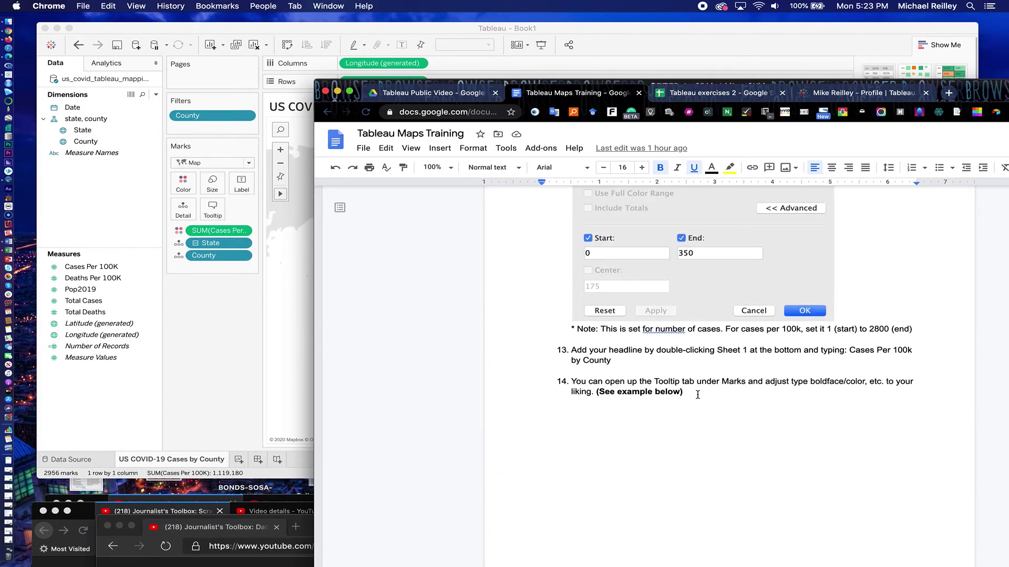
{"action": "left_click", "coordinate": [301, 267]}
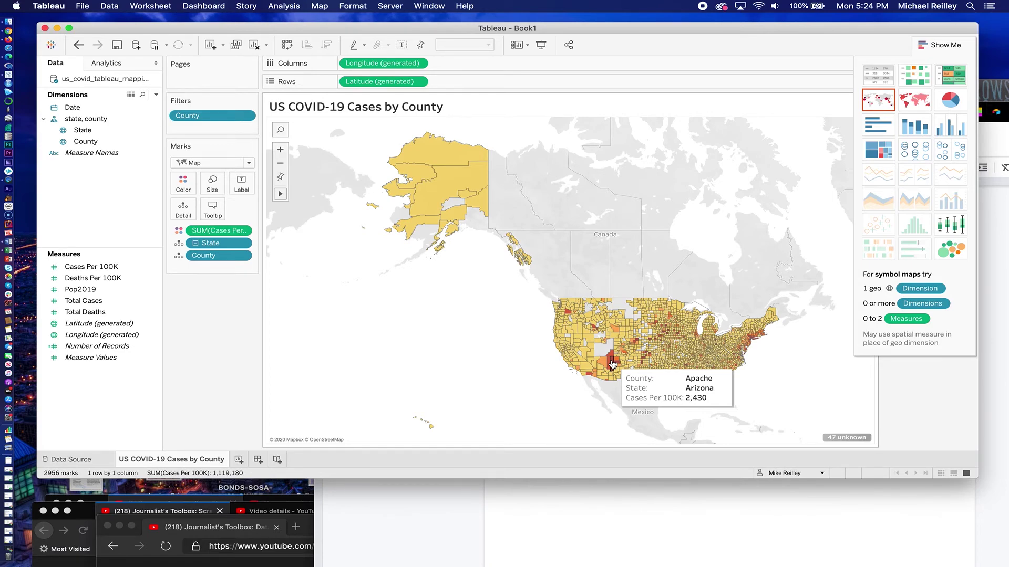
- In the tooltip editor, make the 'County:' and 'State:' labels bold and blue
{"action": "left_click", "coordinate": [213, 209]}
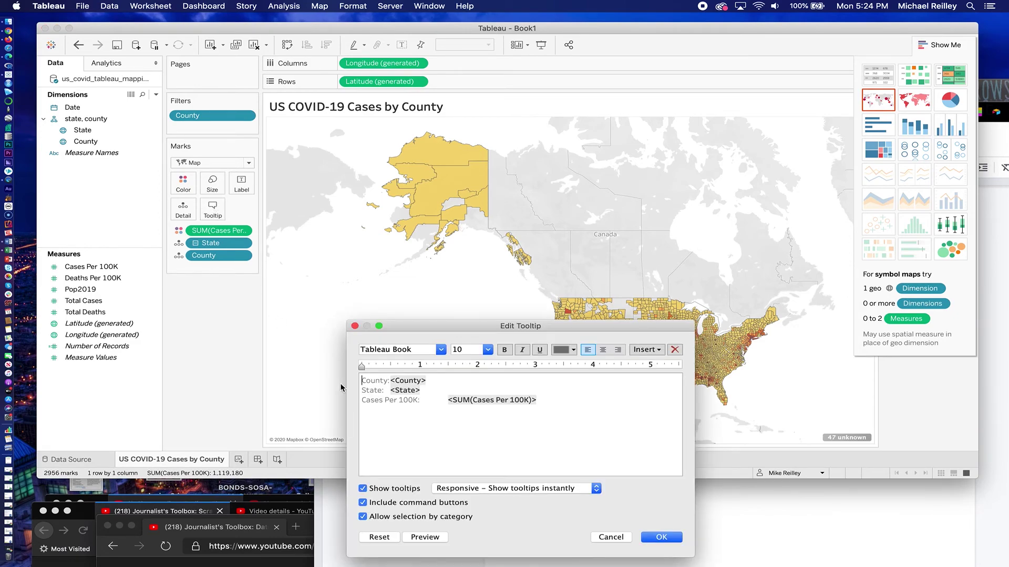
{"action": "left_click_drag", "start_coordinate": [390, 380], "coordinate": [367, 377]}
{"action": "left_click", "coordinate": [504, 349]}
{"action": "left_click", "coordinate": [573, 350]}
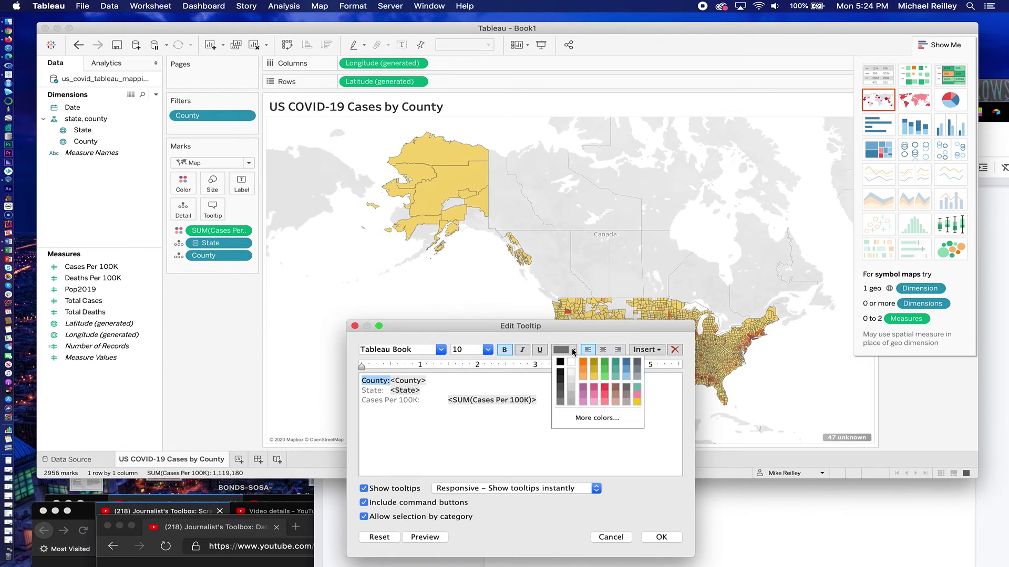
{"action": "left_click", "coordinate": [630, 361]}
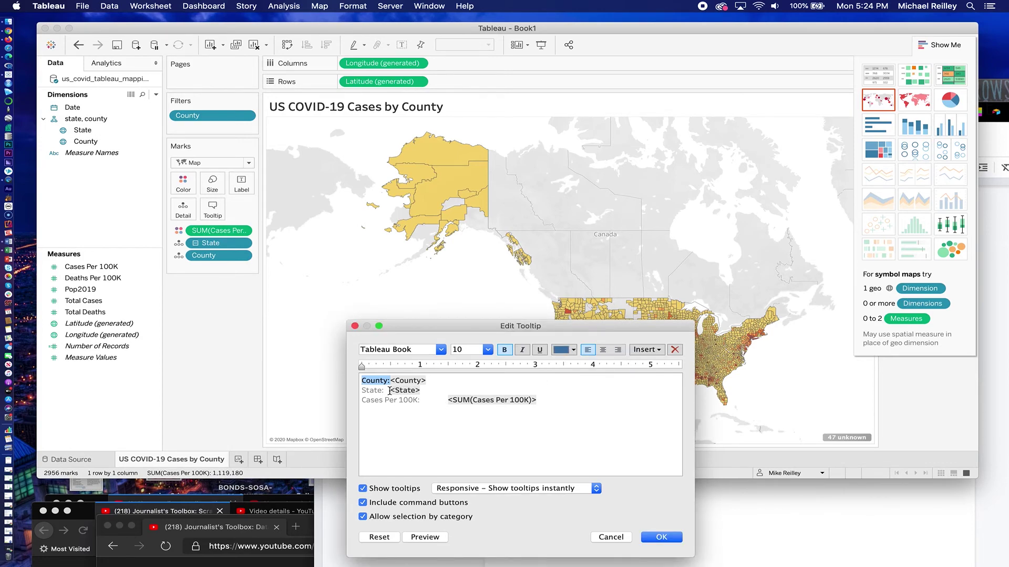
{"action": "left_click_drag", "start_coordinate": [390, 390], "coordinate": [361, 390]}
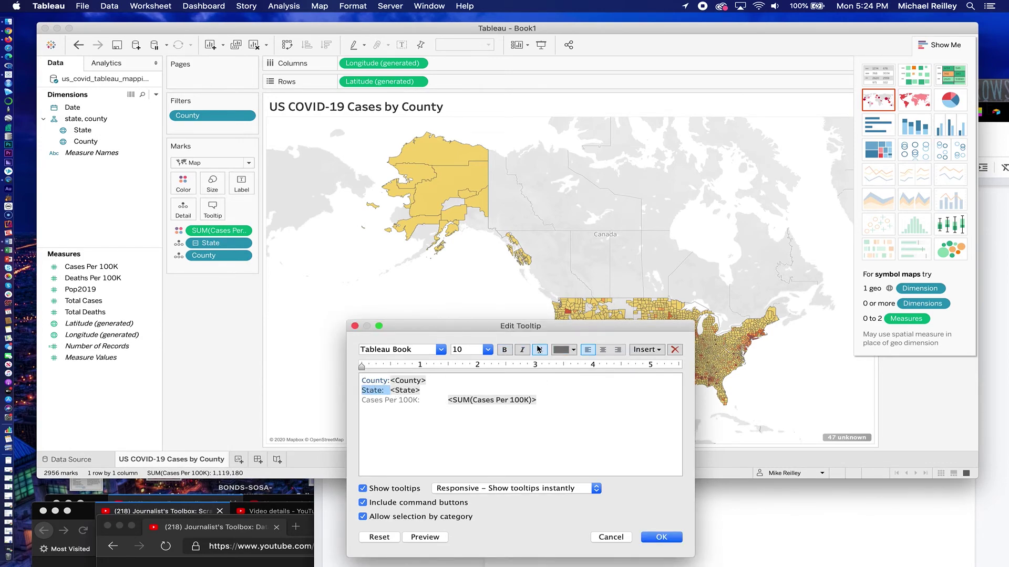
{"action": "left_click", "coordinate": [504, 349]}
{"action": "left_click", "coordinate": [576, 349]}
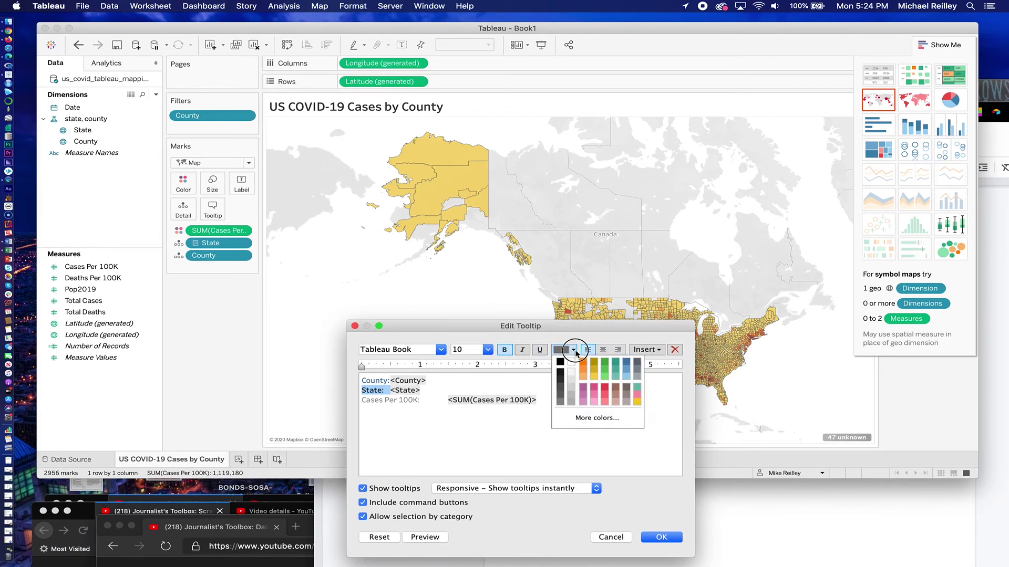
{"action": "left_click", "coordinate": [624, 363]}
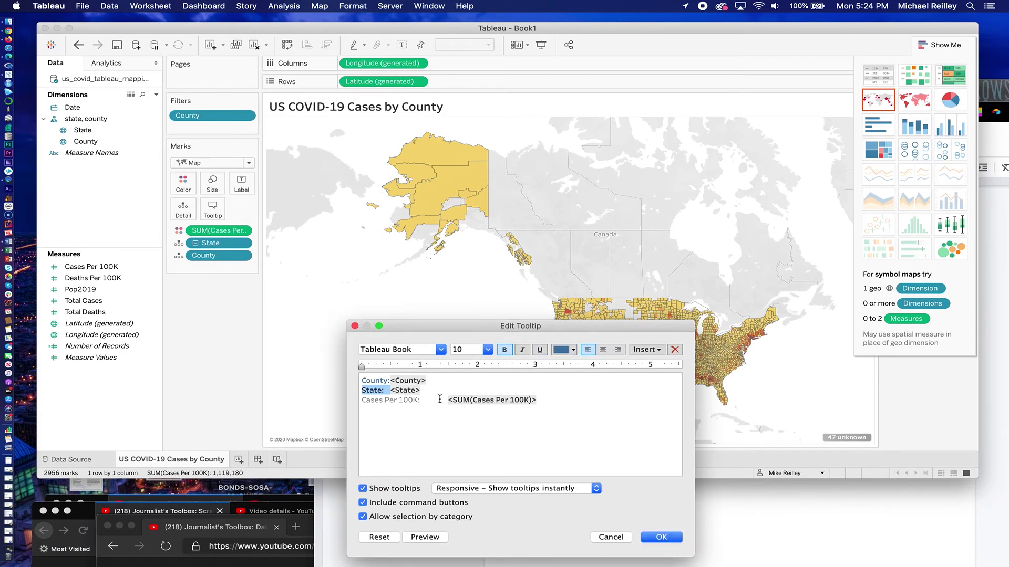
- Make the 'Cases Per 100K:' label bold and blue as well
{"action": "left_click_drag", "start_coordinate": [423, 401], "coordinate": [361, 401]}
{"action": "left_click", "coordinate": [574, 350]}
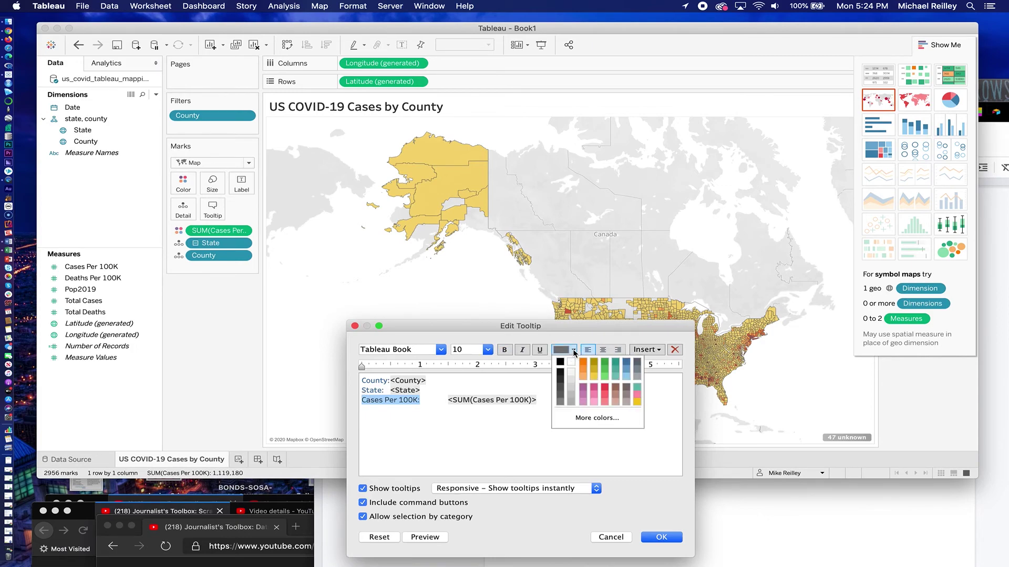
{"action": "left_click", "coordinate": [625, 362]}
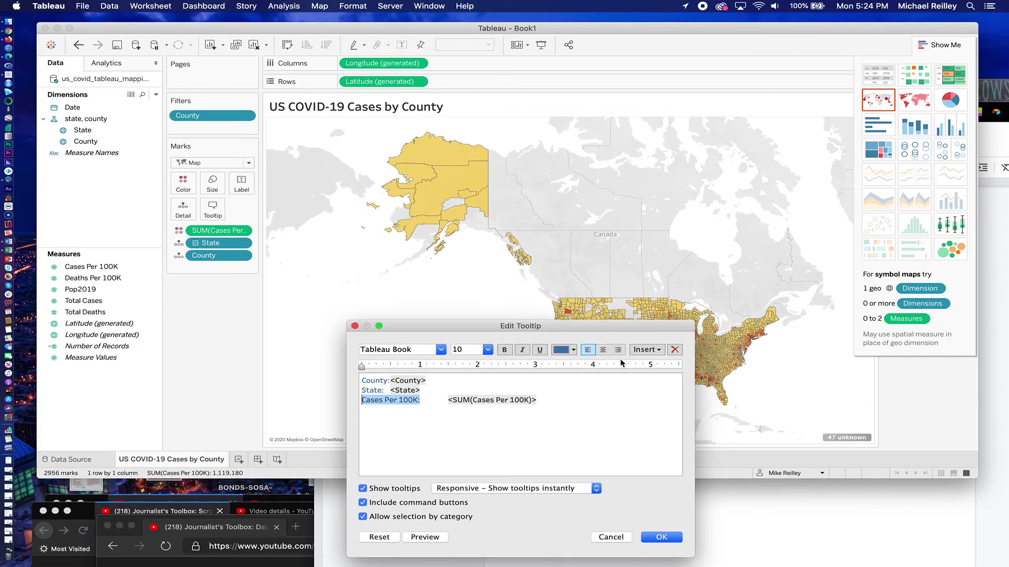
{"action": "left_click", "coordinate": [506, 350]}
{"action": "left_click", "coordinate": [547, 398]}
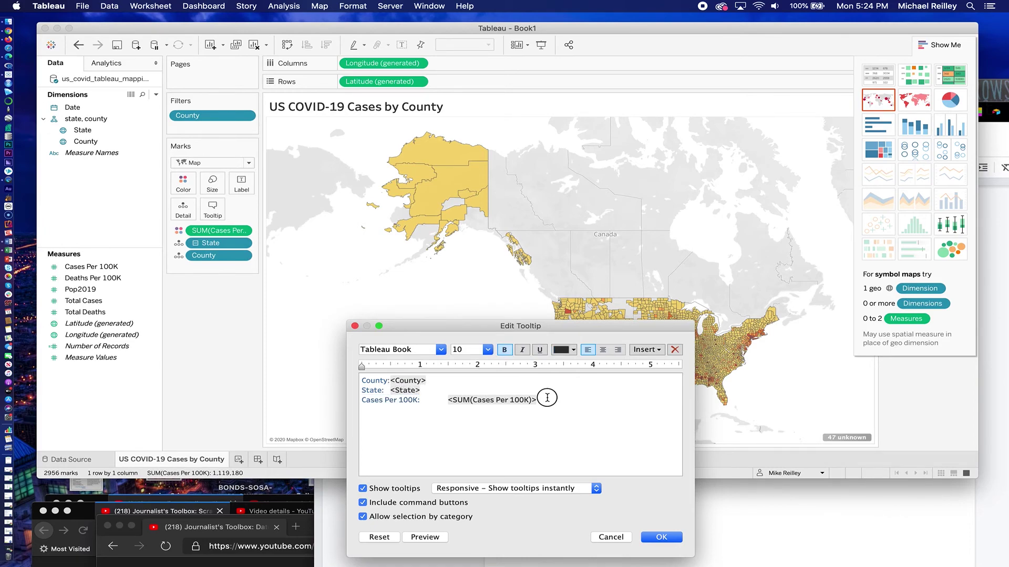
- Set all tooltip text to font size 12
{"action": "left_click_drag", "start_coordinate": [538, 399], "coordinate": [352, 379]}
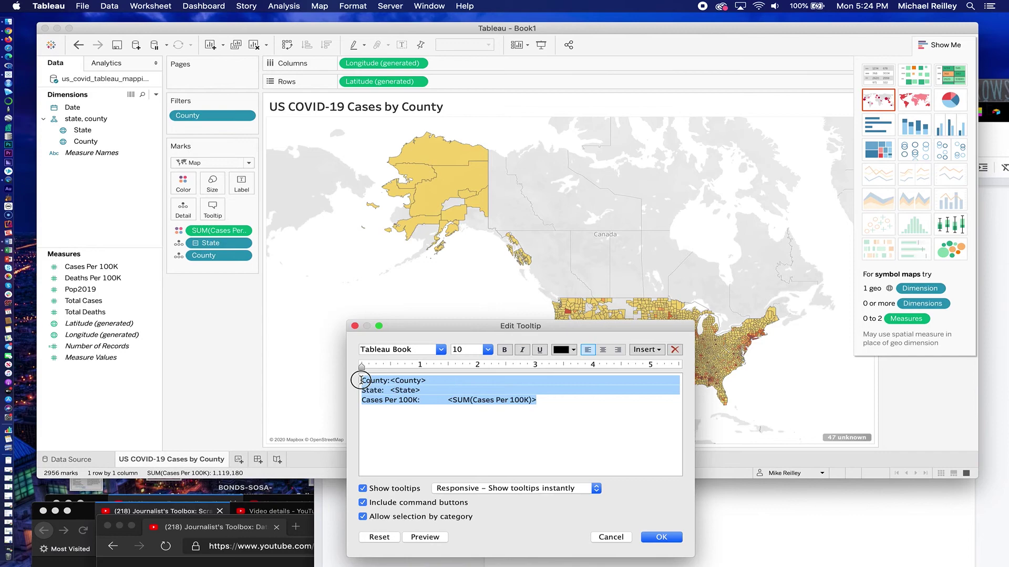
{"action": "left_click", "coordinate": [488, 349]}
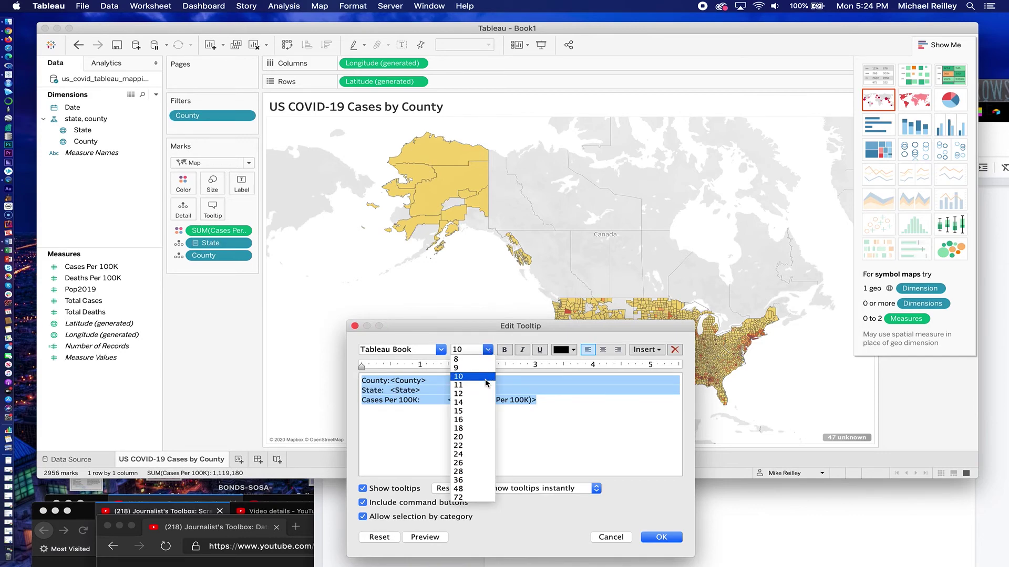
{"action": "left_click", "coordinate": [483, 393]}
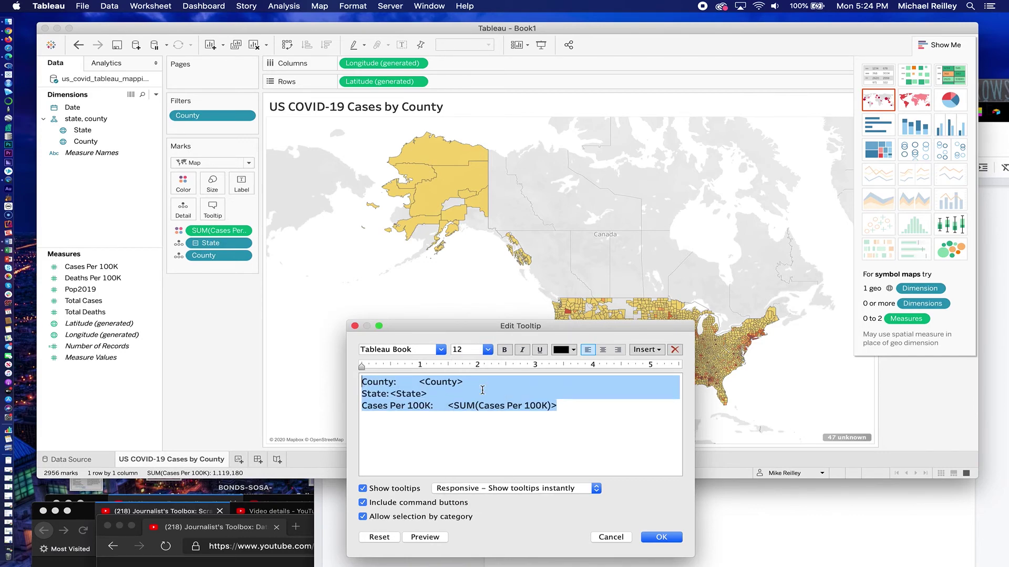
{"action": "left_click", "coordinate": [464, 388]}
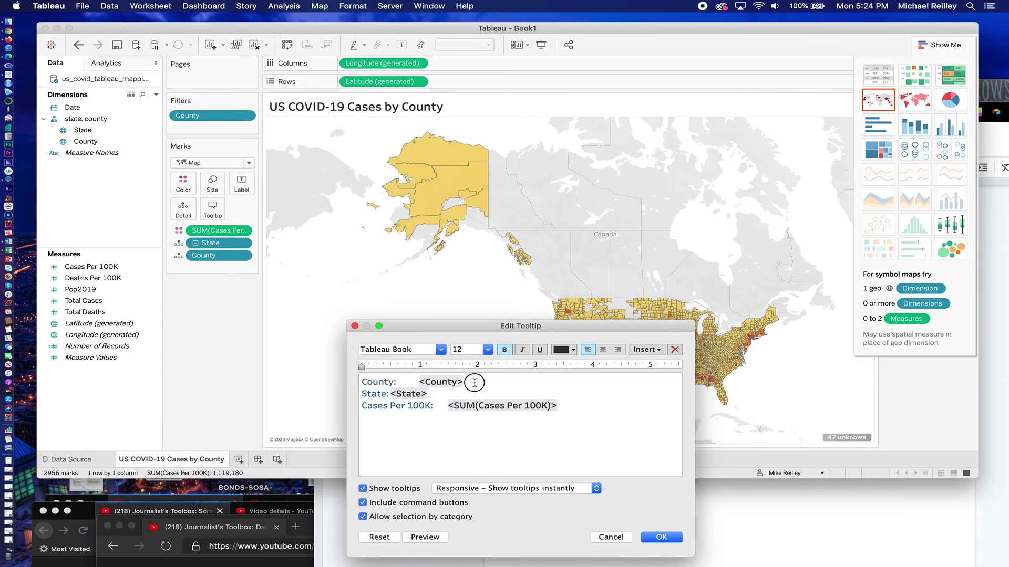
- Remove bold from the <County> and <State> field values in the tooltip
{"action": "left_click_drag", "start_coordinate": [463, 382], "coordinate": [420, 382]}
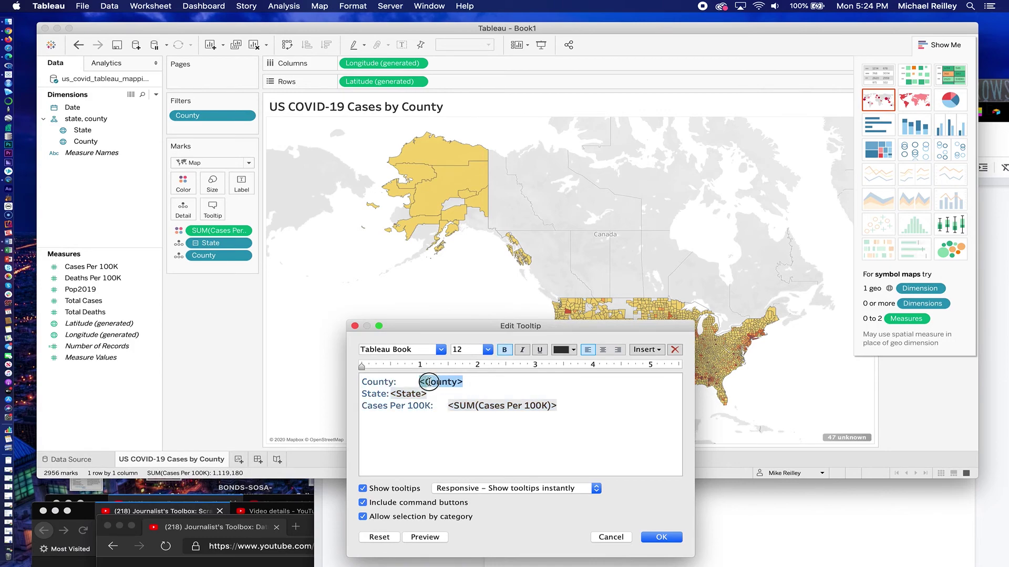
{"action": "left_click", "coordinate": [468, 383]}
{"action": "double_click", "coordinate": [465, 384]}
{"action": "left_click", "coordinate": [465, 386]}
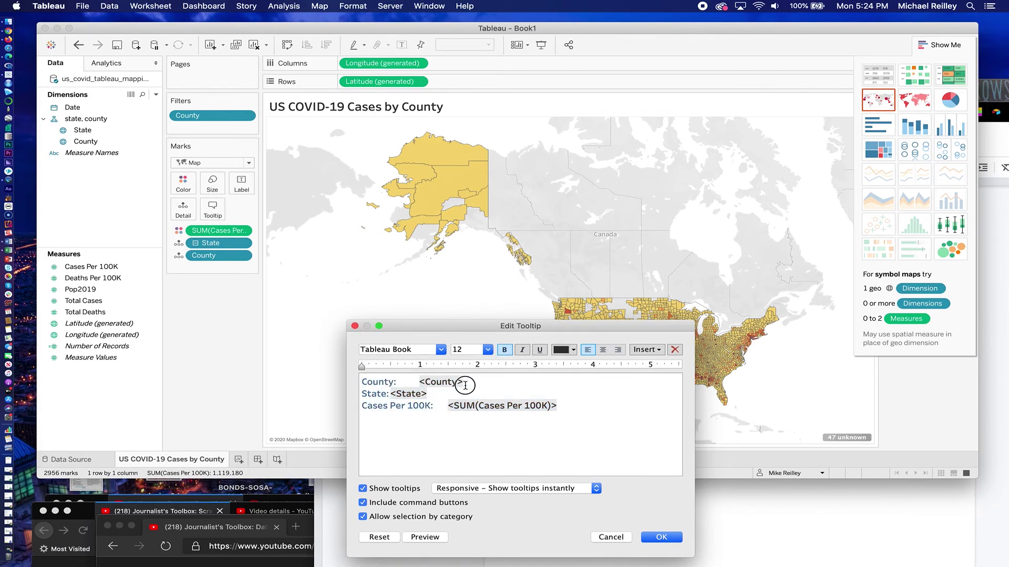
{"action": "double_click", "coordinate": [465, 384]}
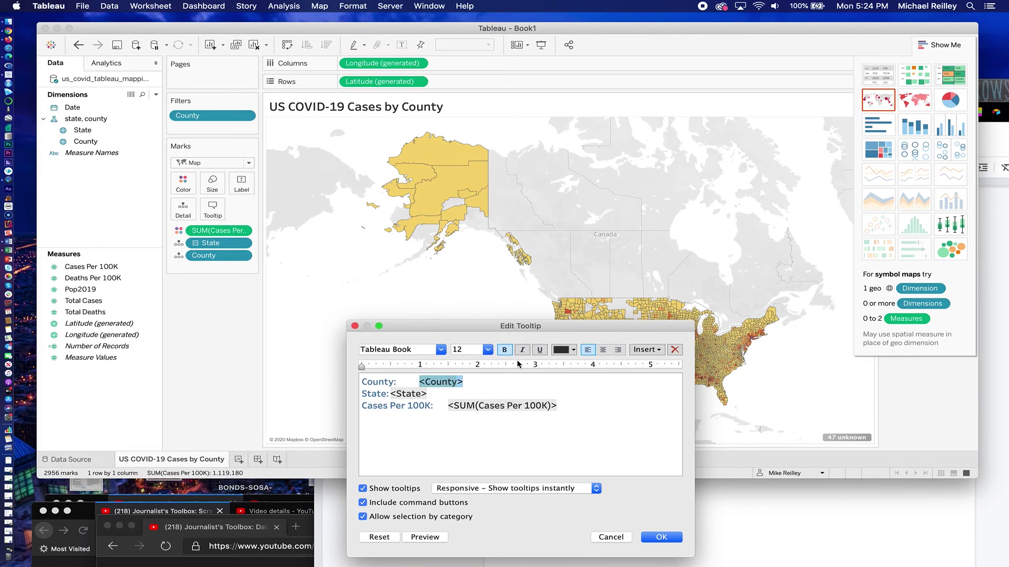
{"action": "left_click", "coordinate": [505, 349]}
{"action": "left_click", "coordinate": [441, 395]}
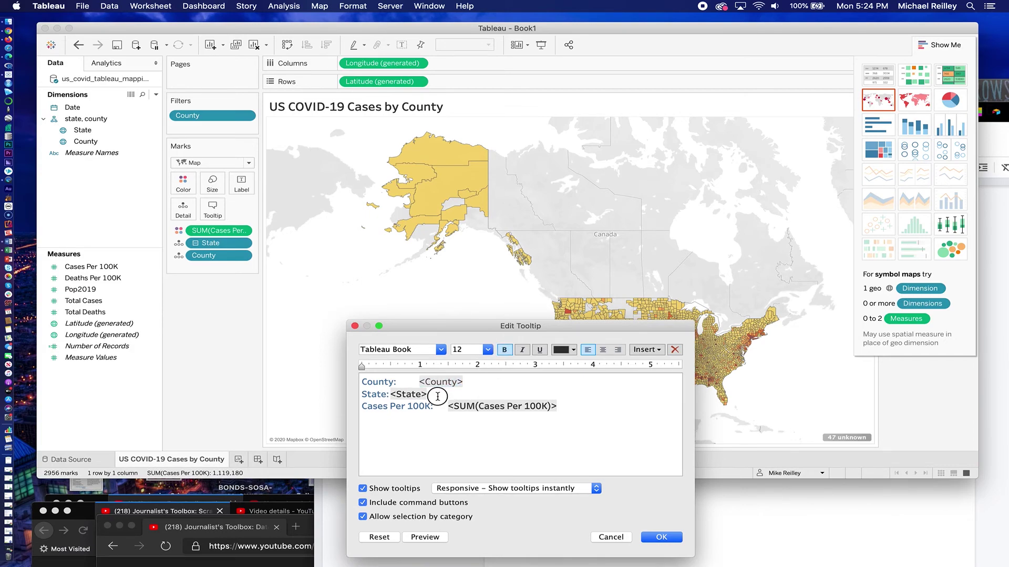
{"action": "double_click", "coordinate": [415, 395]}
{"action": "left_click", "coordinate": [429, 395]}
{"action": "double_click", "coordinate": [420, 395]}
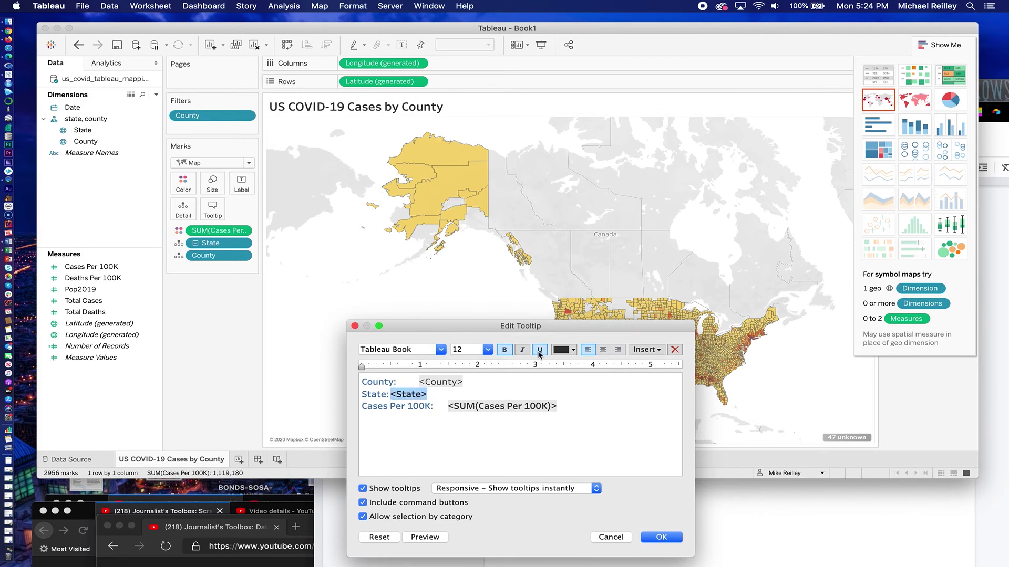
{"action": "left_click", "coordinate": [504, 351]}
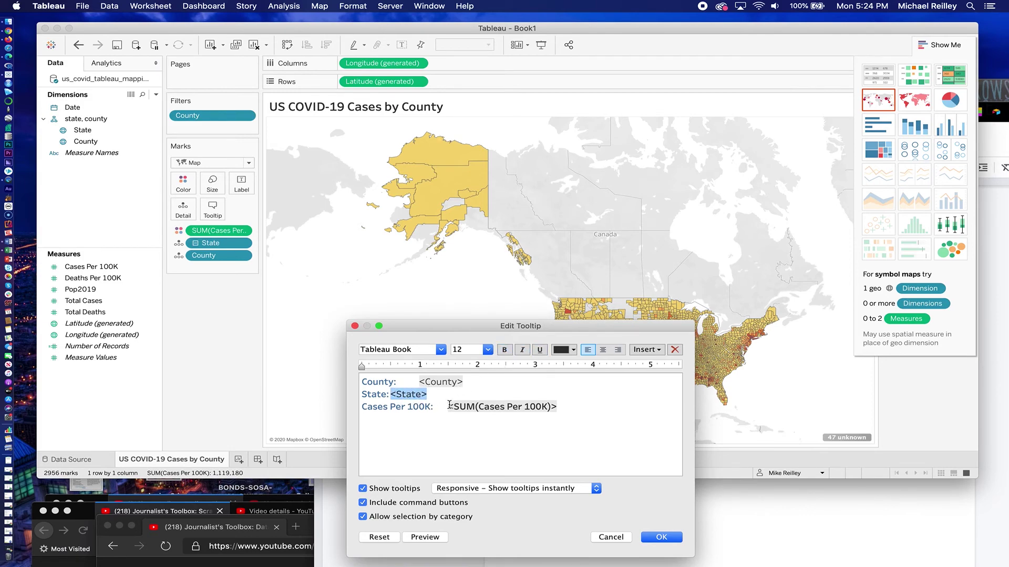
- Remove bold from the <SUM(Cases Per 100K)> value and apply the tooltip formatting
{"action": "left_click_drag", "start_coordinate": [450, 406], "coordinate": [558, 409]}
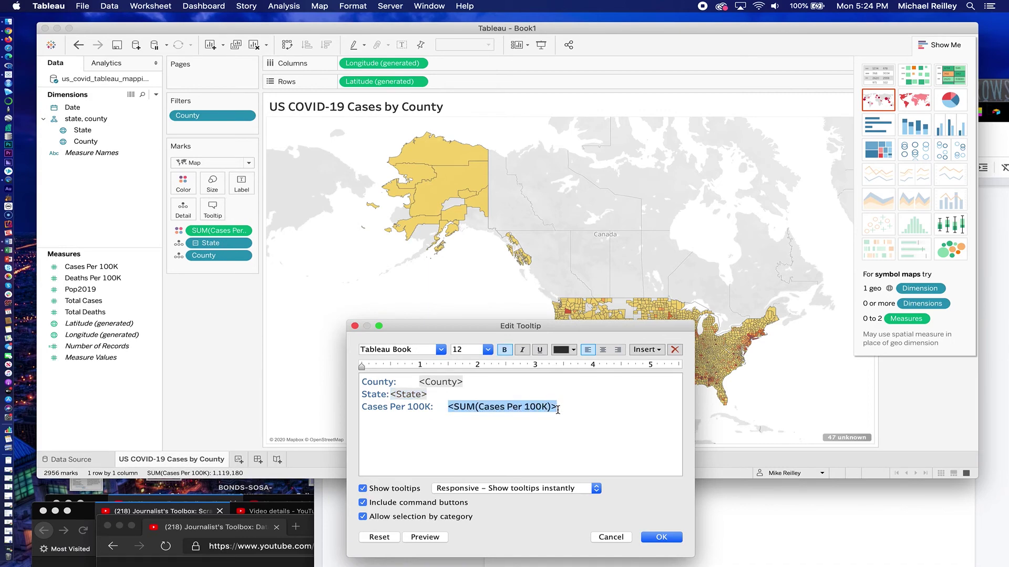
{"action": "left_click", "coordinate": [504, 350]}
{"action": "left_click", "coordinate": [506, 350]}
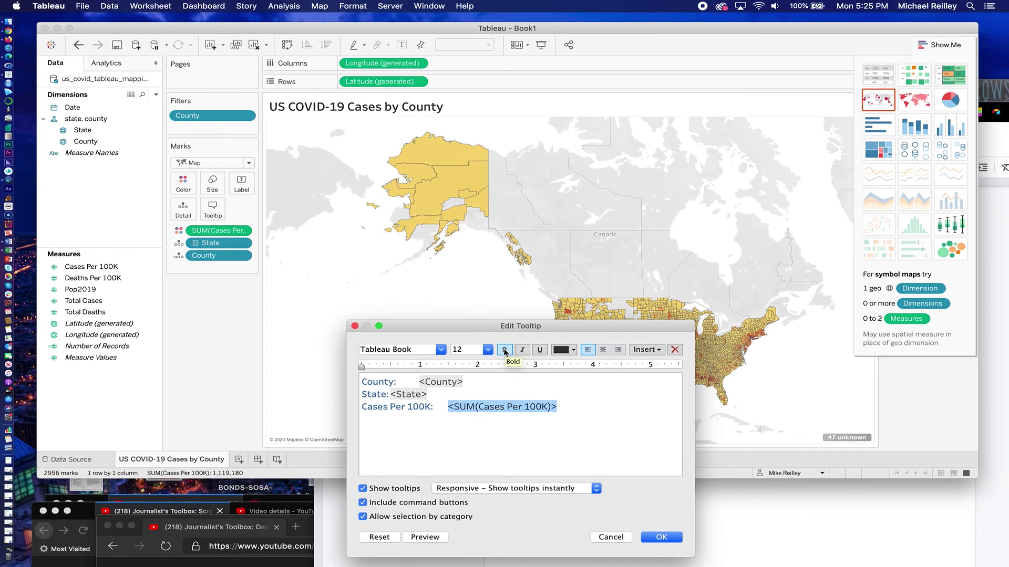
{"action": "left_click", "coordinate": [658, 537]}
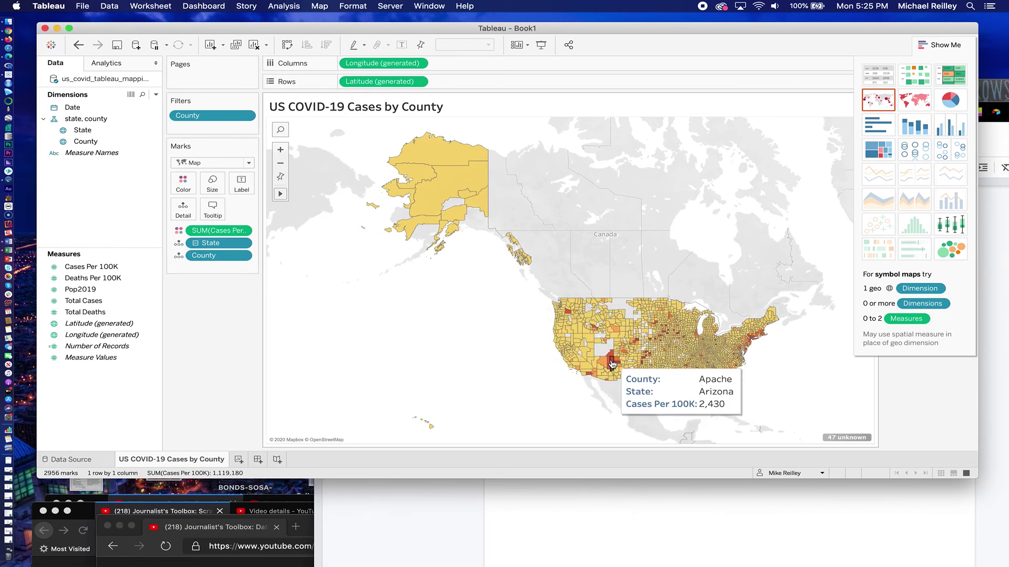
- Check the new blue-labelled tooltip on a county of the Cases Per 100K map
{"action": "mouse_move", "coordinate": [622, 373]}
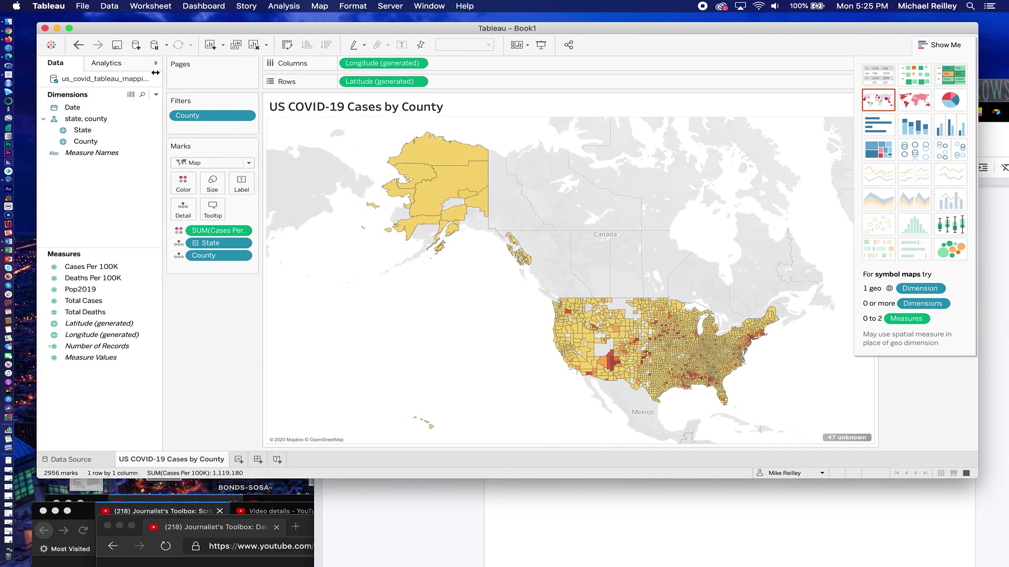
- Save the workbook under the file name 'COVID-19 US MAP' in the Save As dialog
{"action": "left_click", "coordinate": [118, 46]}
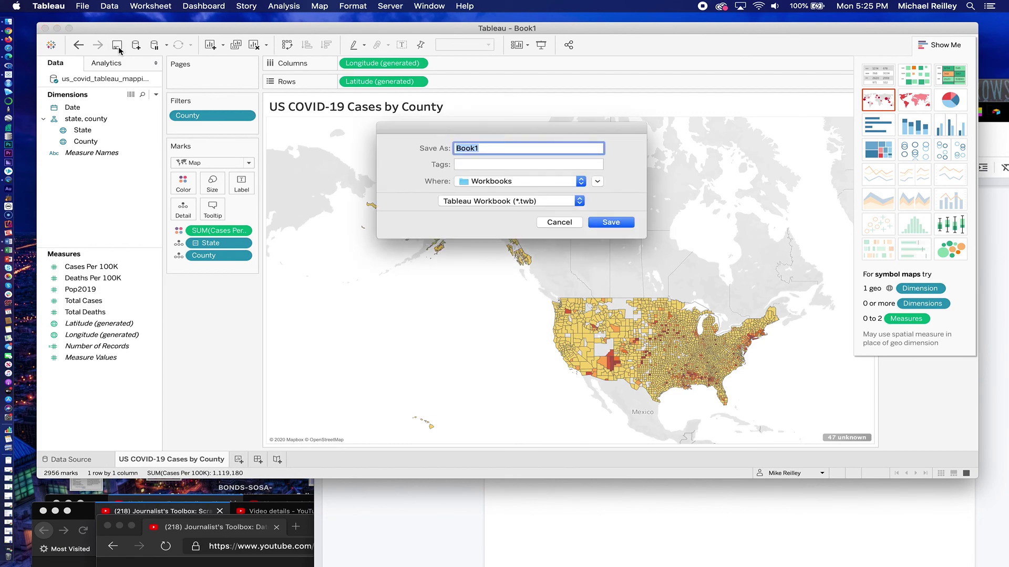
{"action": "type", "text": "COVID-19 US MAP"}
{"action": "left_click", "coordinate": [630, 224]}
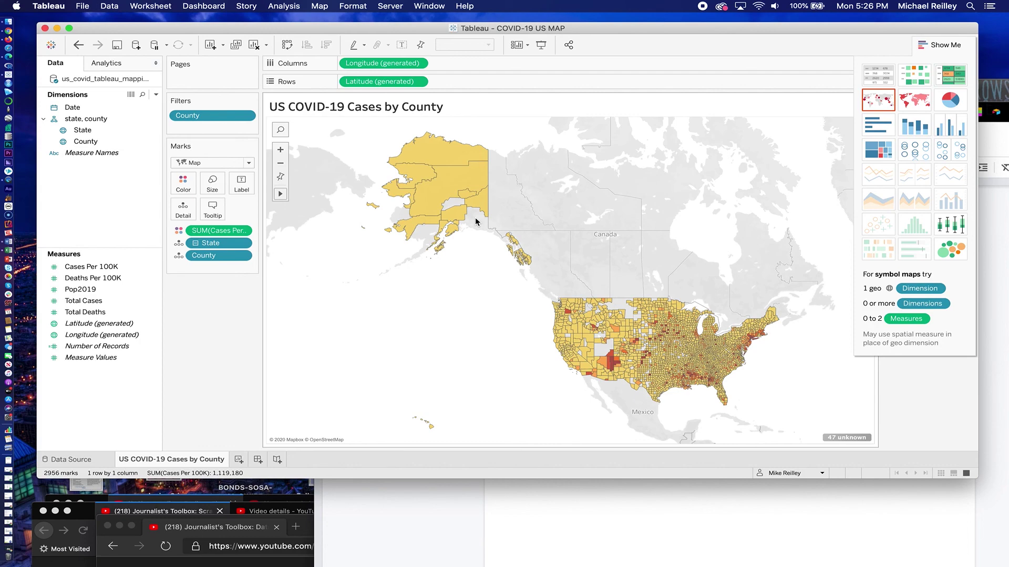
{"action": "mouse_move", "coordinate": [466, 222]}
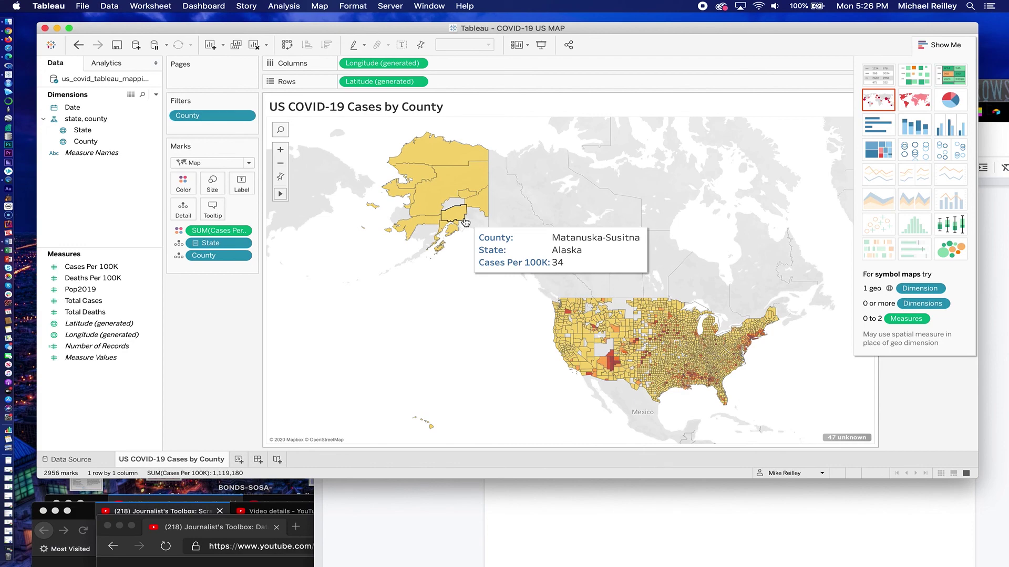